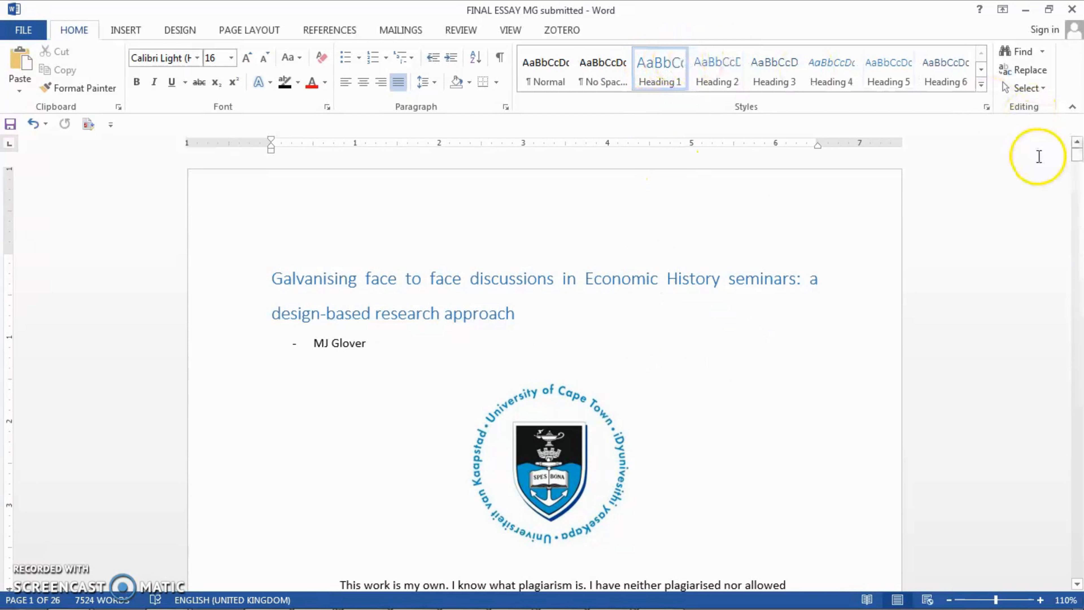
Justify the body paragraph under the Introduction heading so its text aligns to both margins.
mouse_move(1077, 160)
left_mouse_down()
mouse_move(1076, 172)
mouse_move(1076, 160)
left_mouse_up()
left_click(1077, 159)
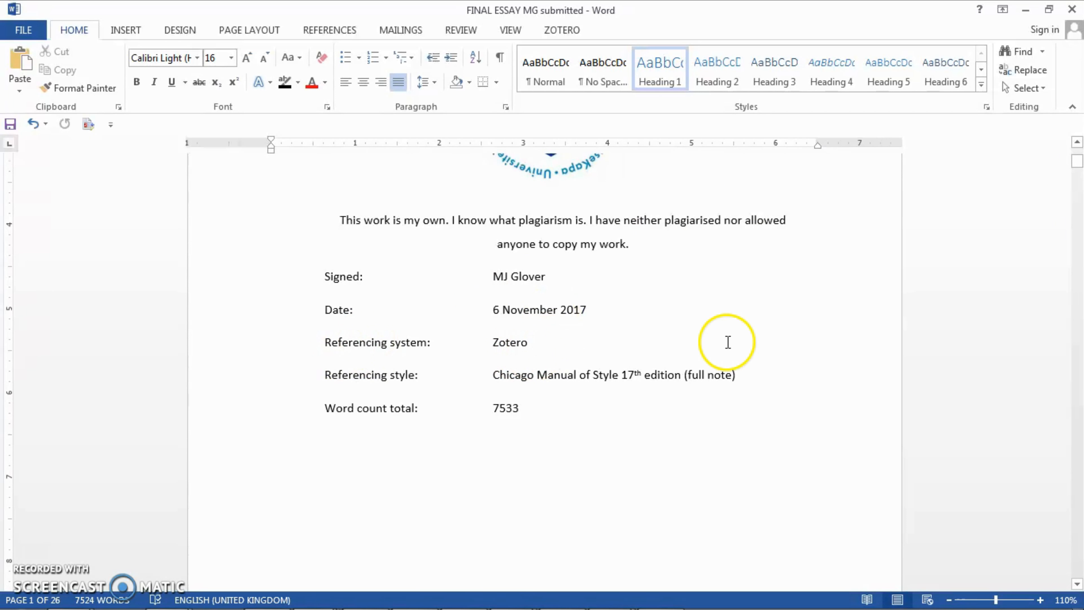
left_click_drag(1078, 162, 1078, 188)
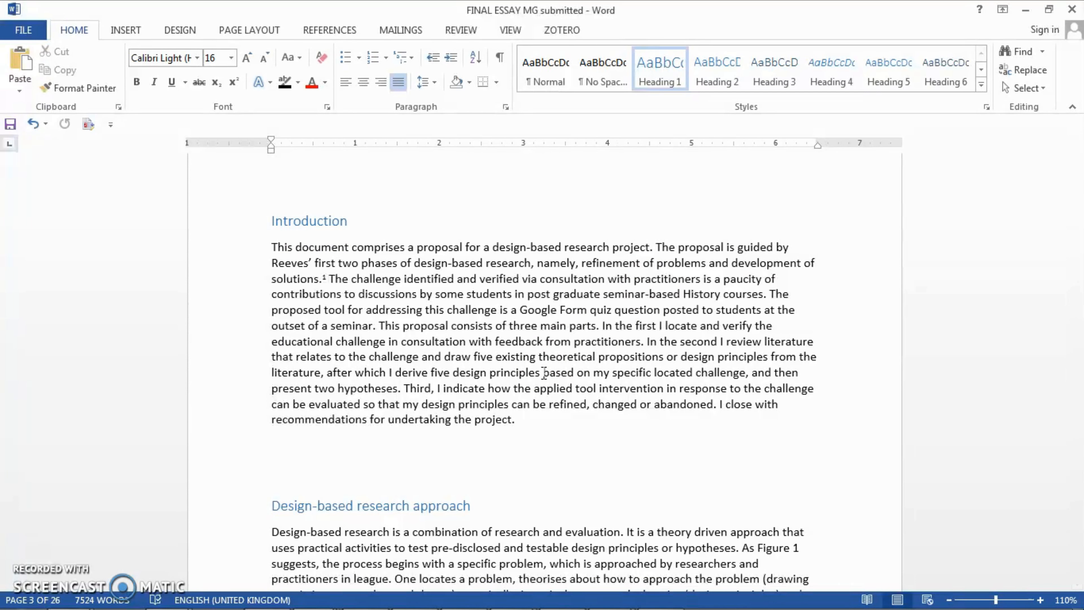
left_click(1039, 601)
left_click(1039, 600)
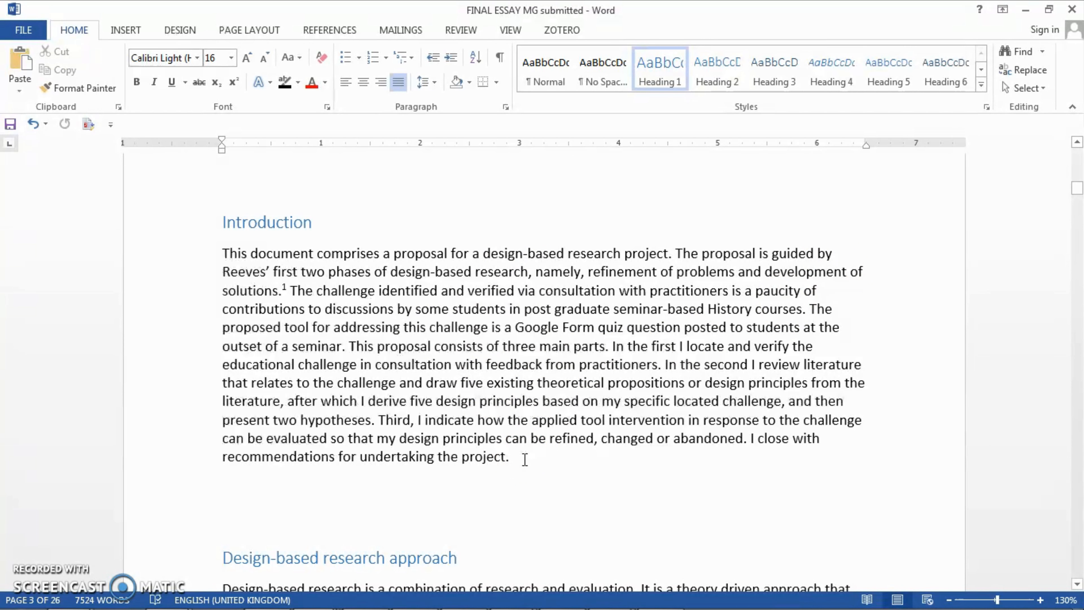
left_click_drag(523, 459, 219, 256)
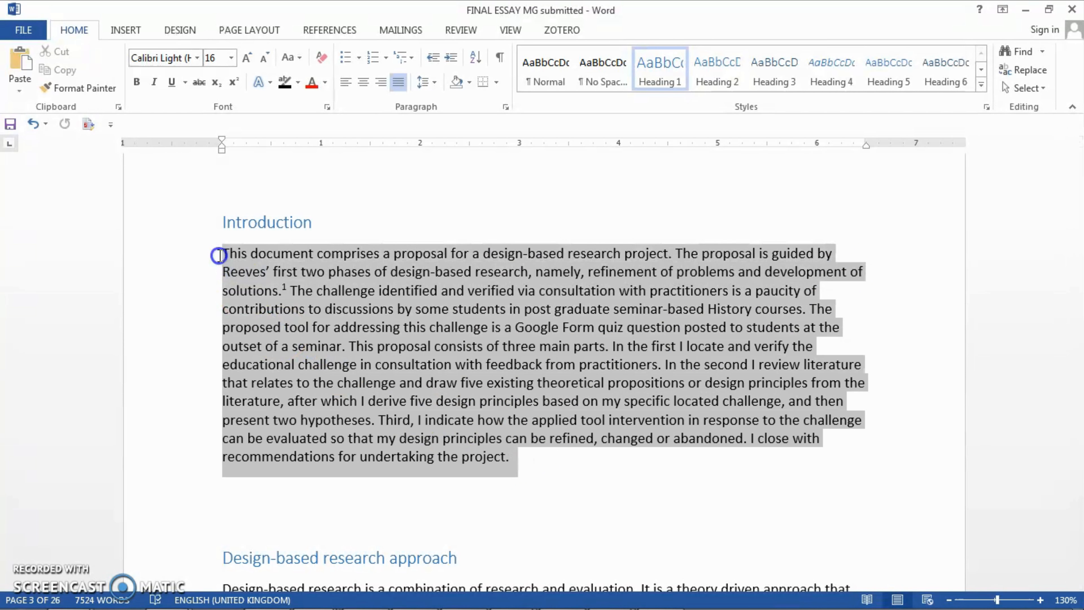
left_click(399, 82)
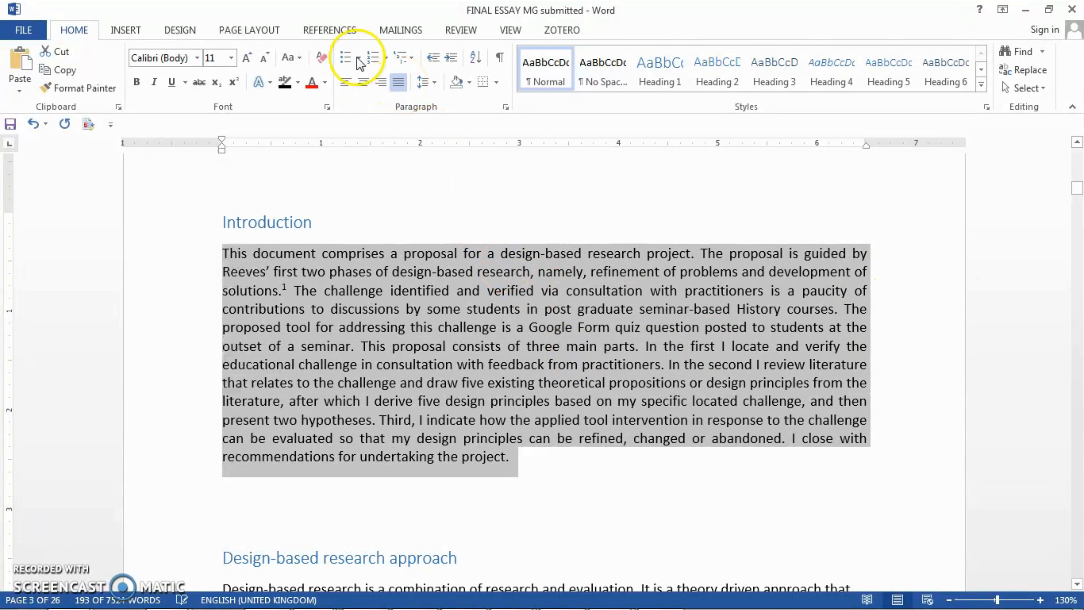
left_click(399, 83)
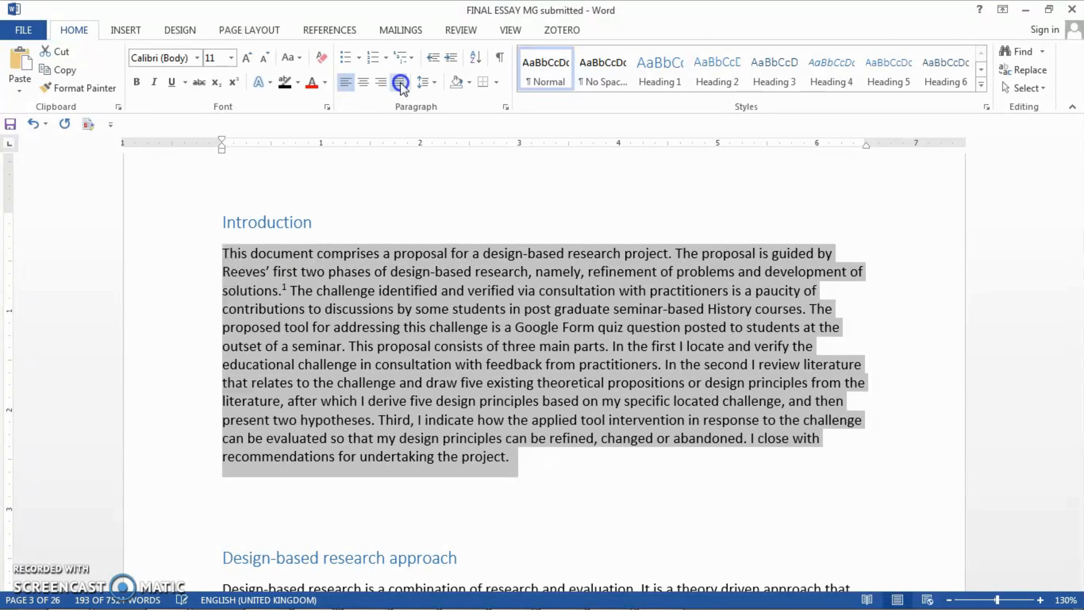
left_click(400, 82)
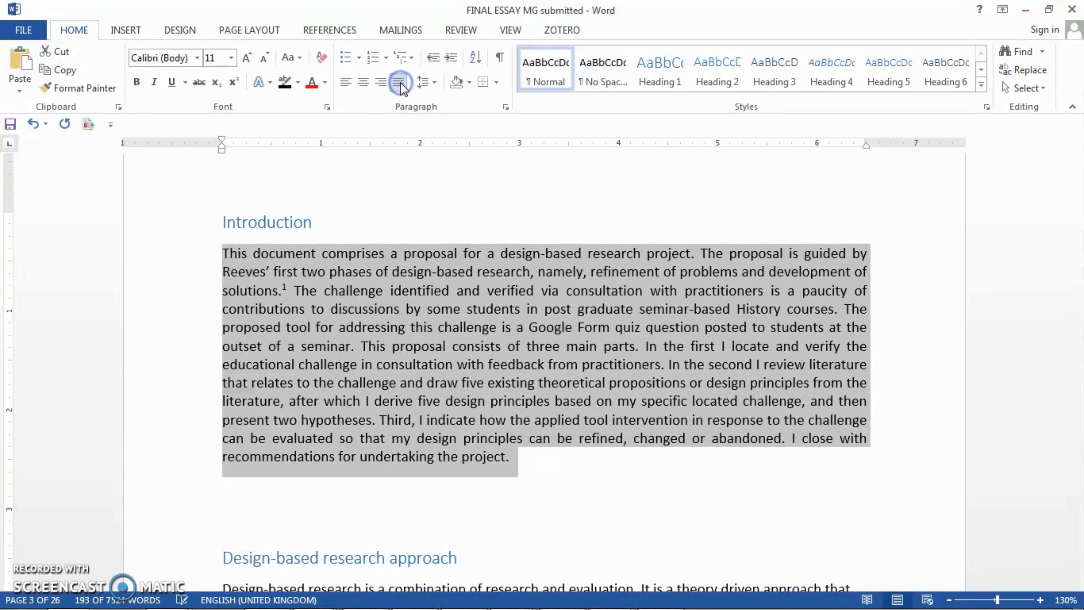
Set the line spacing of the Introduction body paragraph to 1.5.
left_click(436, 83)
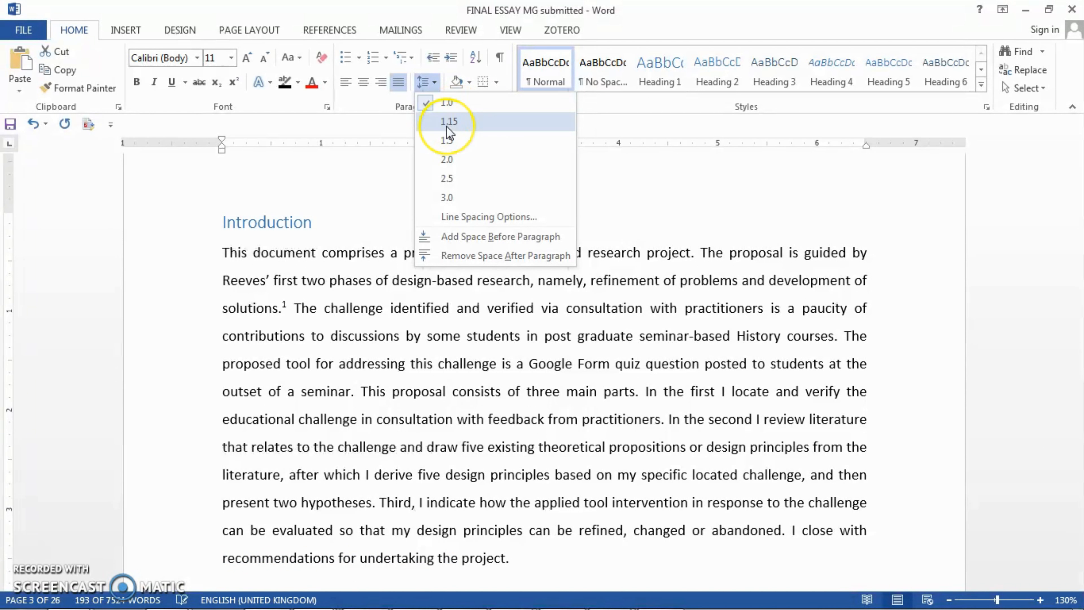
left_click(448, 140)
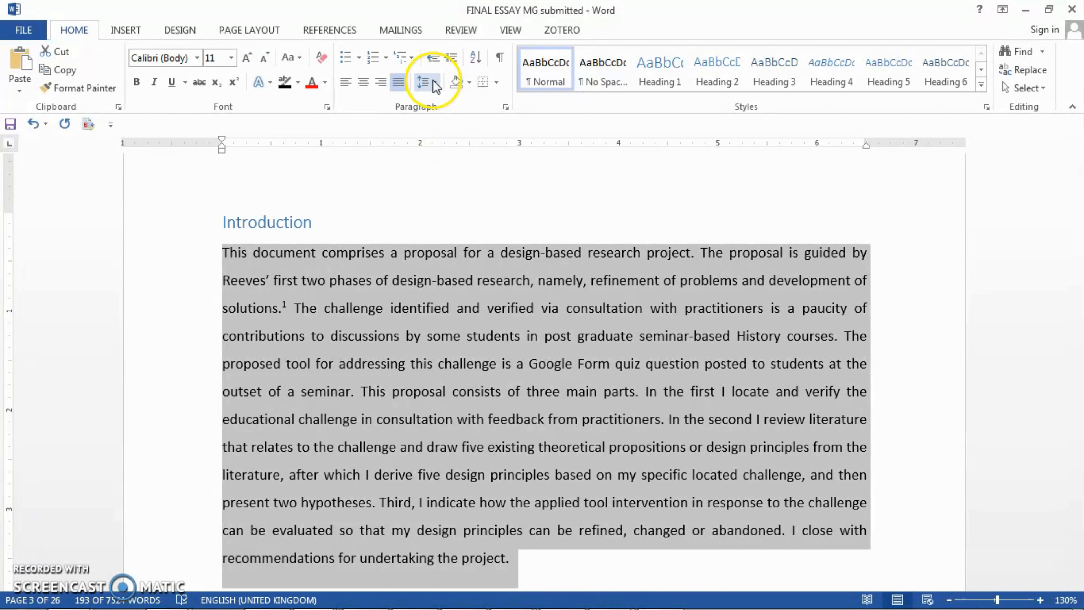
left_click(433, 81)
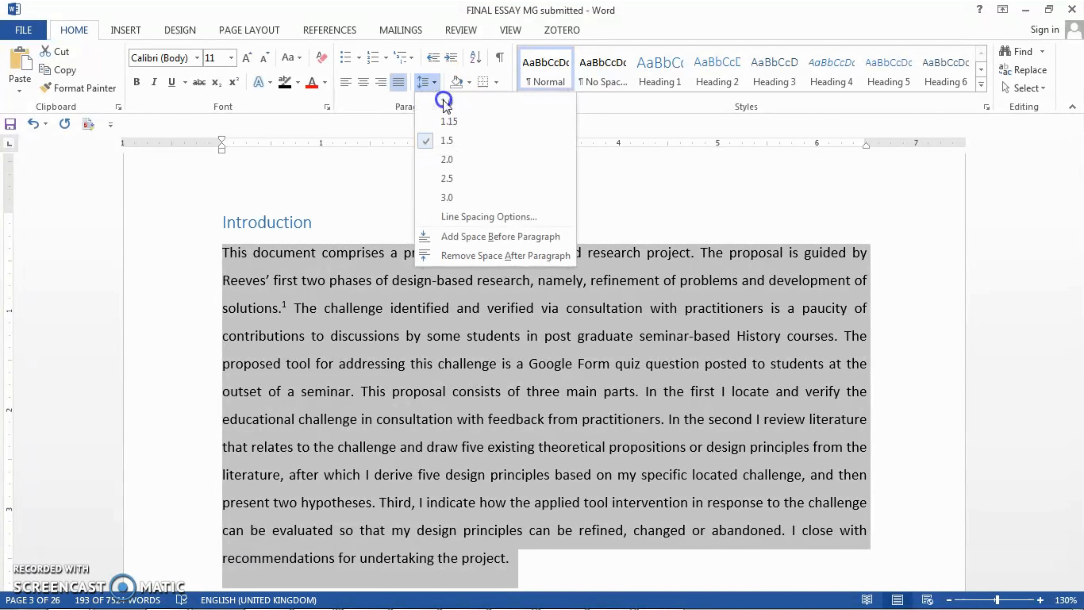
left_click(443, 97)
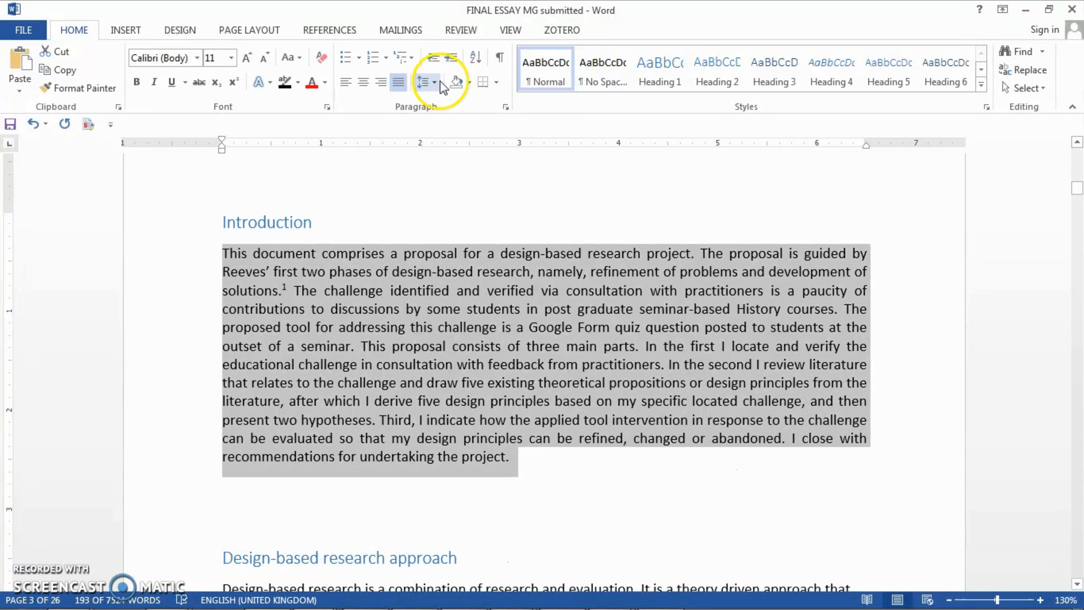
left_click(440, 81)
left_click(448, 141)
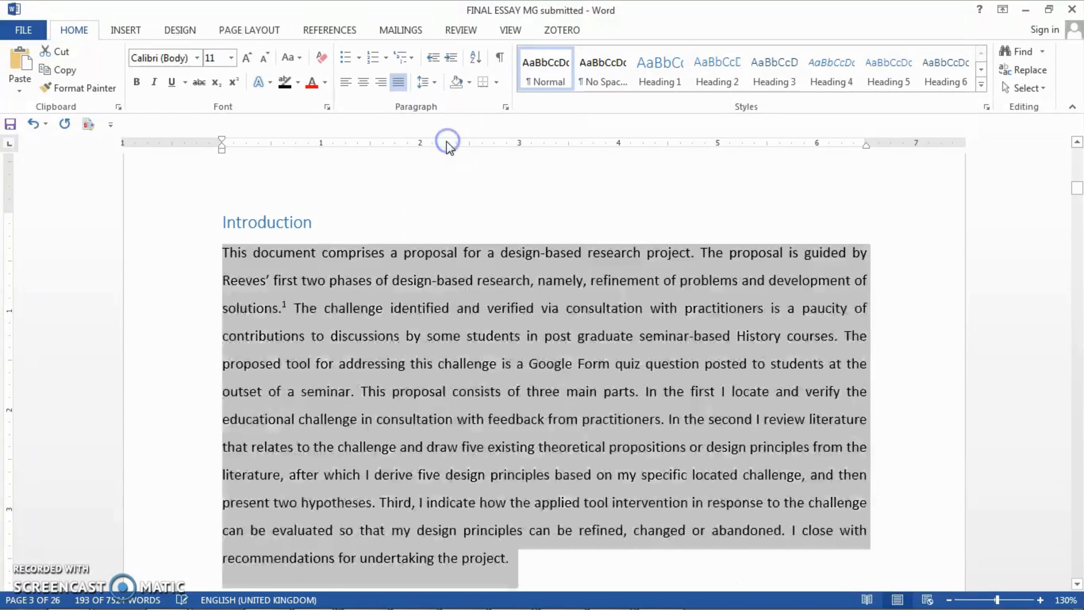
left_click(742, 281)
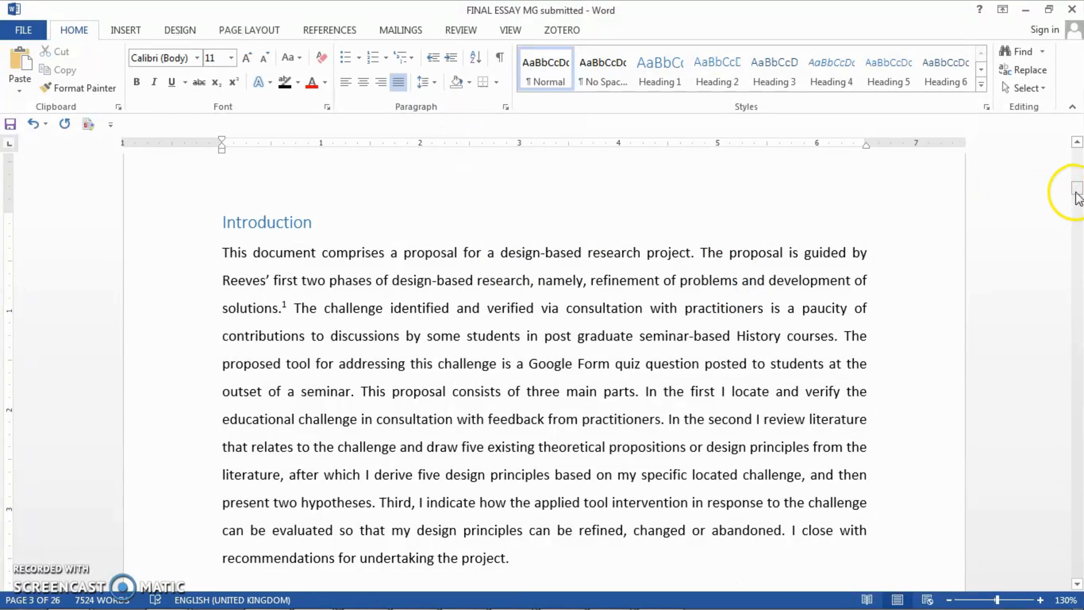
Justify the "Design-based research approach" heading with its paragraph and set their line spacing to 1.5.
left_click_drag(1077, 197, 1078, 198)
left_click_drag(464, 496, 175, 348)
left_click(400, 83)
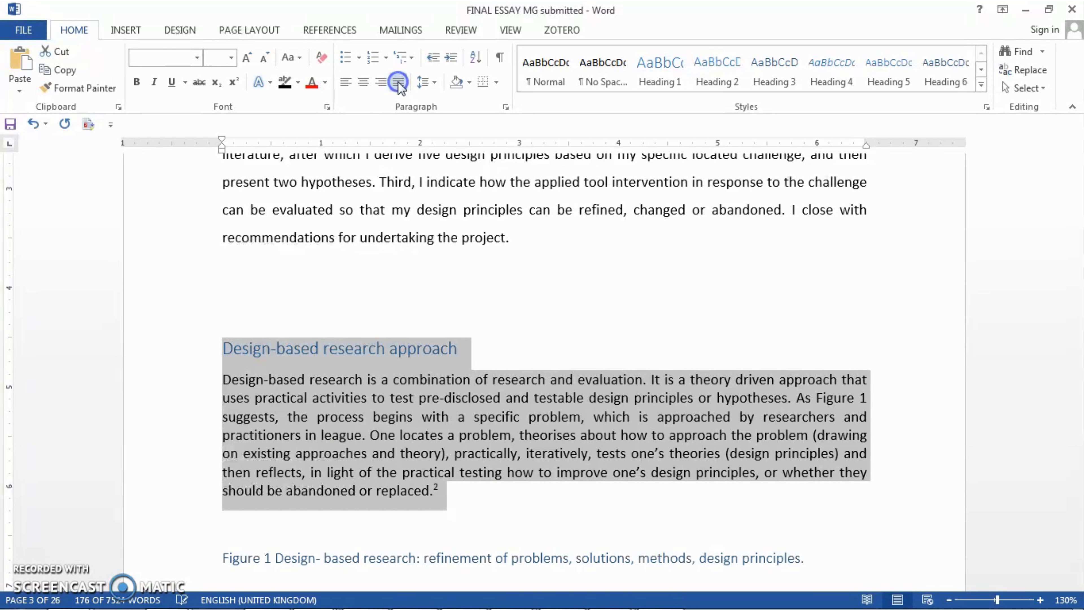
left_click(399, 84)
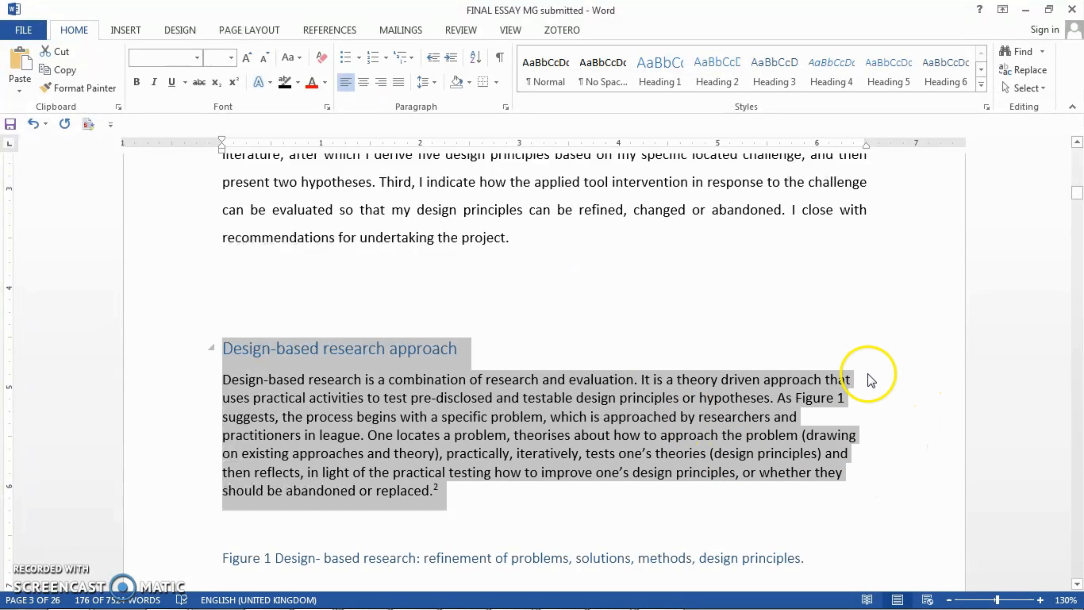
left_click(403, 84)
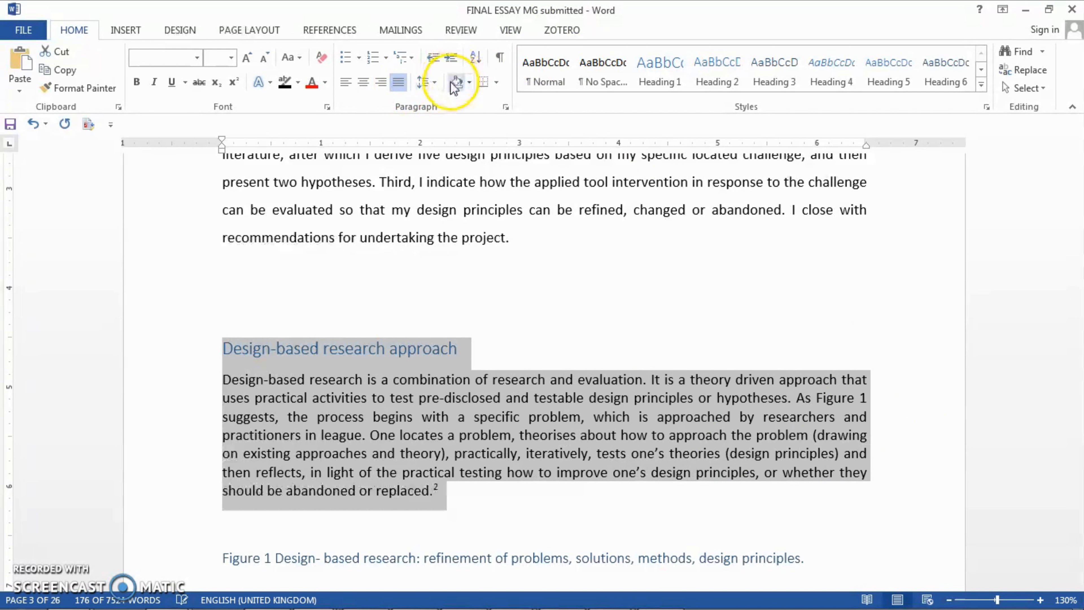
left_click(433, 82)
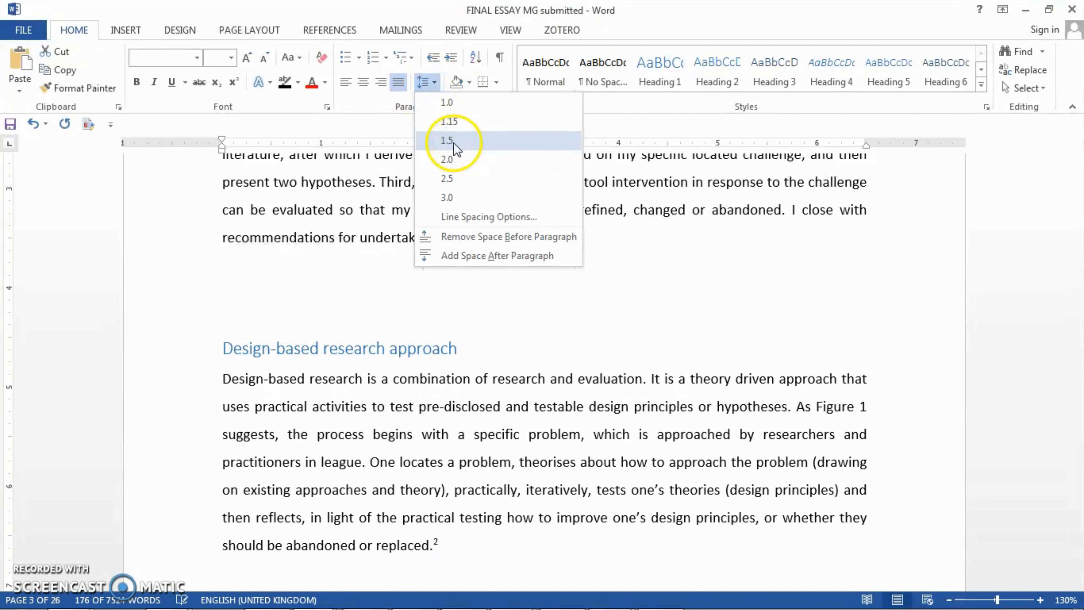
left_click(446, 140)
left_click(655, 355)
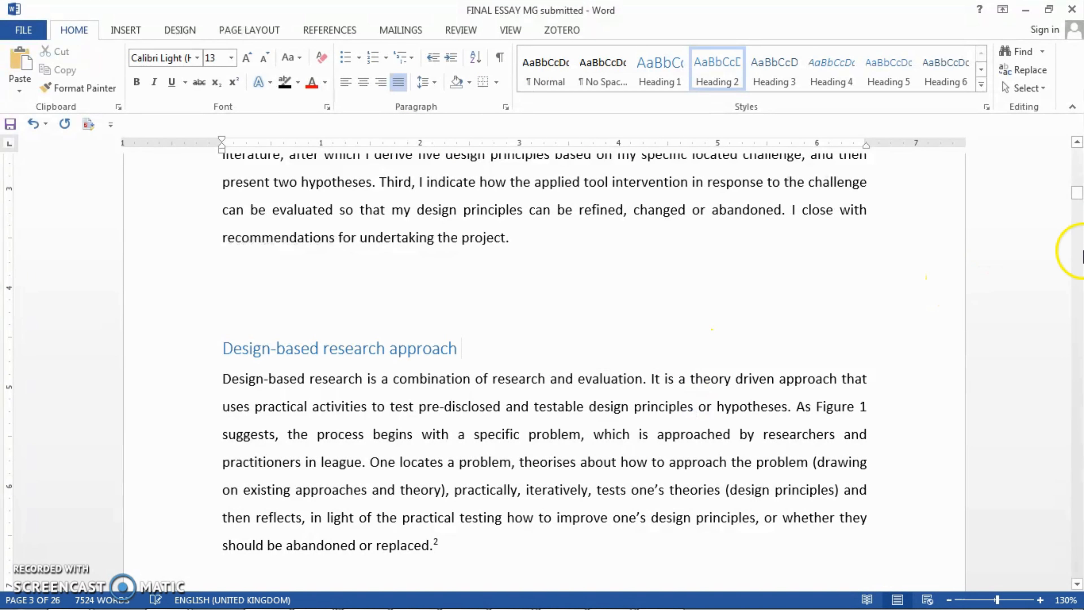
Check which heading styles are applied to the Introduction, Design-based research approach, Figure 1, Phase 1 and "Statement of the problem" headings.
left_click_drag(1078, 197, 1078, 191)
left_click(282, 227)
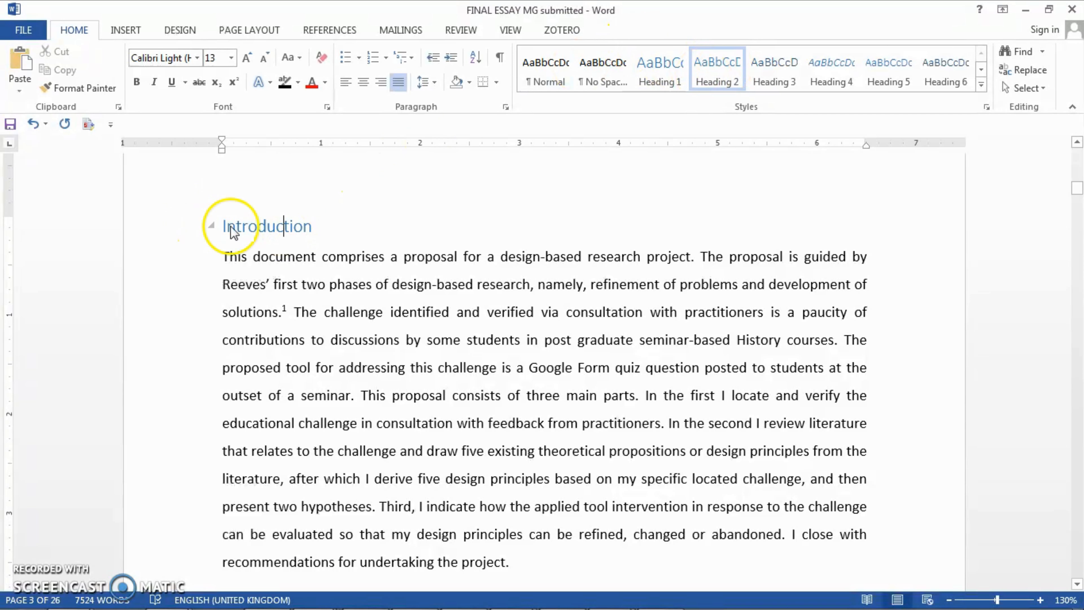
left_click(284, 225)
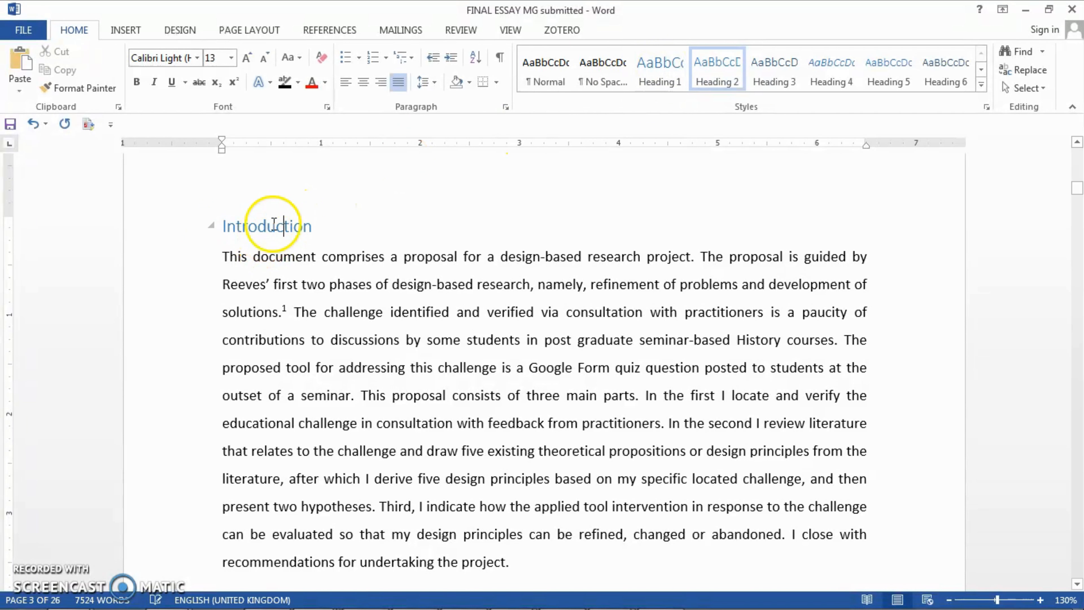
left_click_drag(1077, 197, 1077, 202)
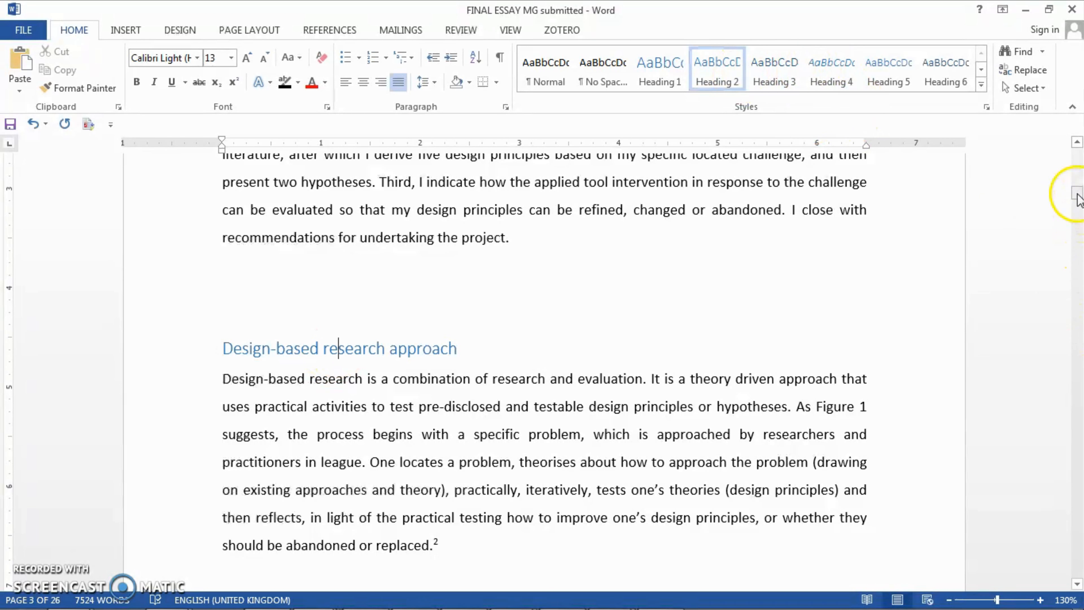
left_click_drag(1078, 198, 1078, 204)
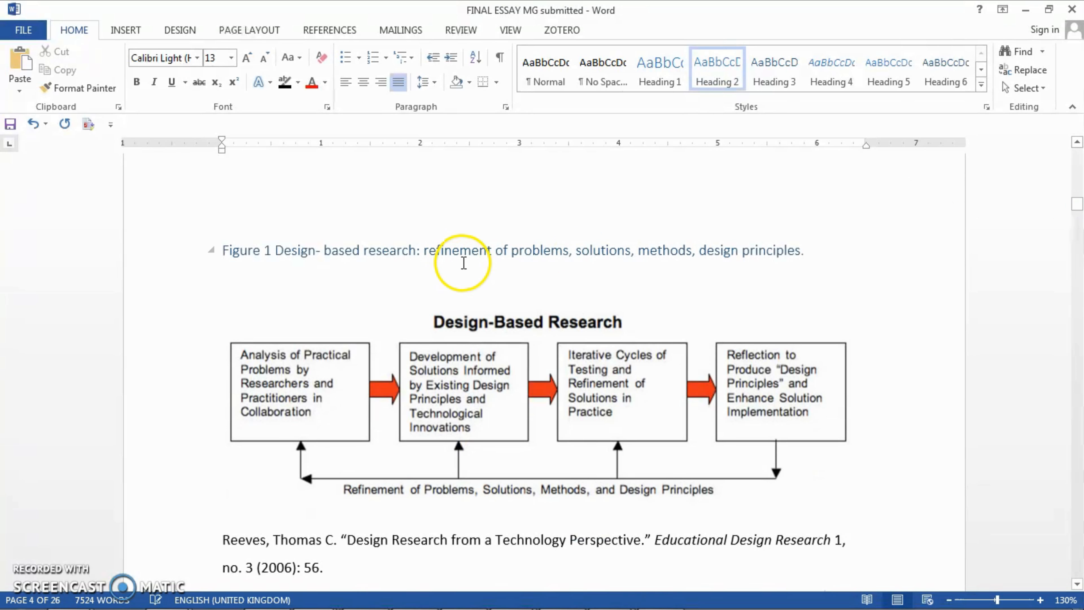
left_click(468, 250)
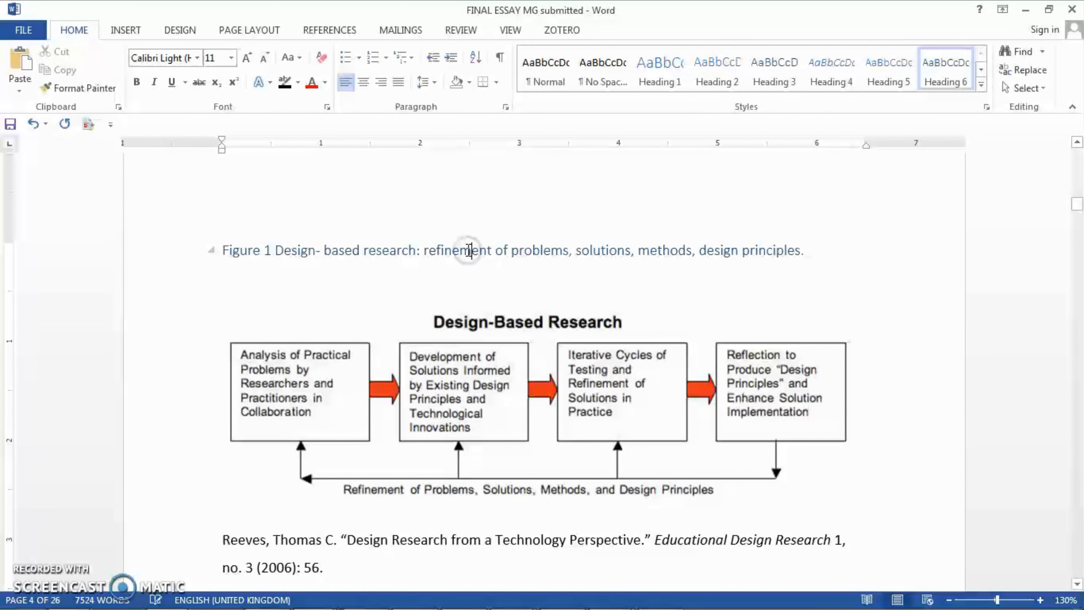
left_click(445, 253)
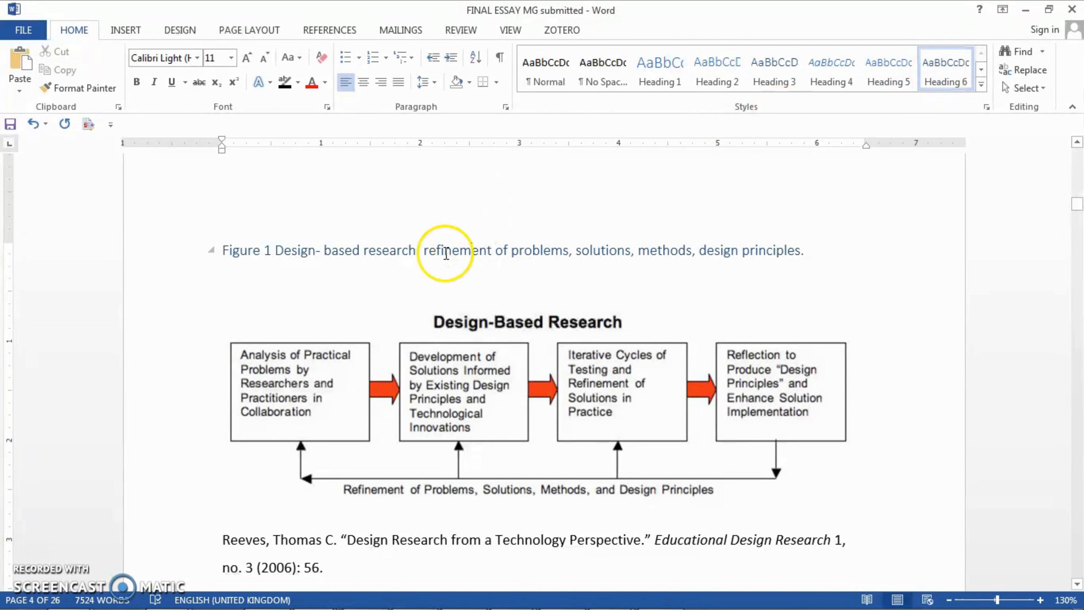
left_click_drag(1078, 205, 1079, 212)
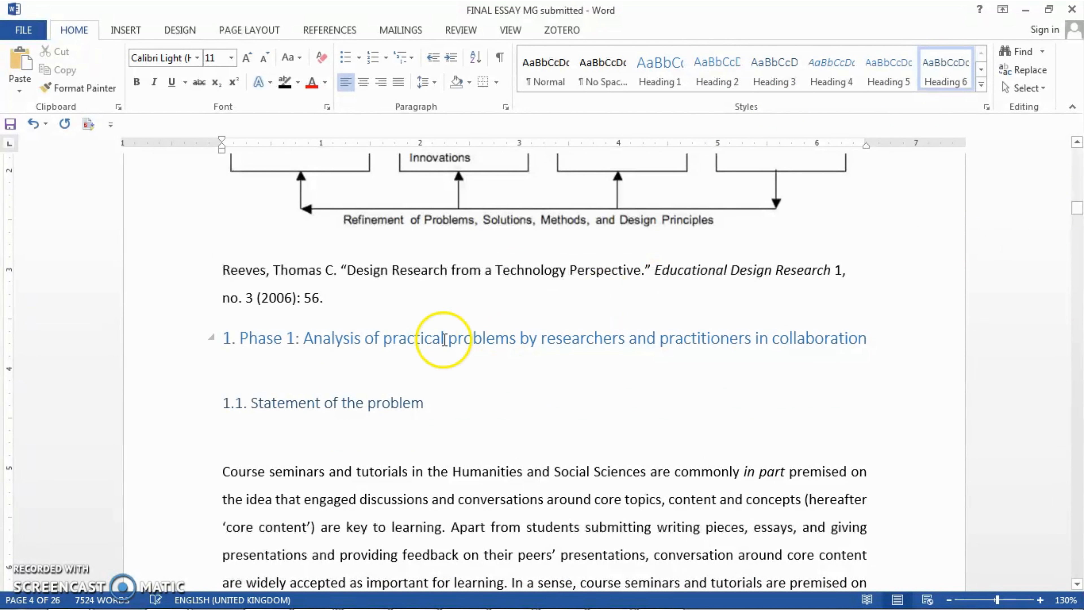
left_click(420, 338)
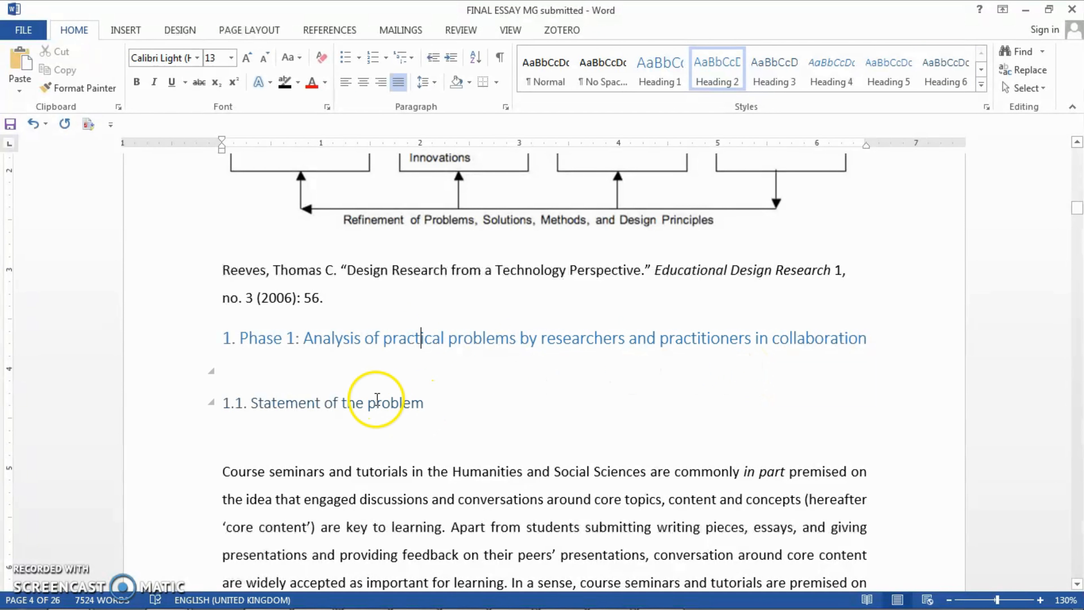
left_click(371, 406)
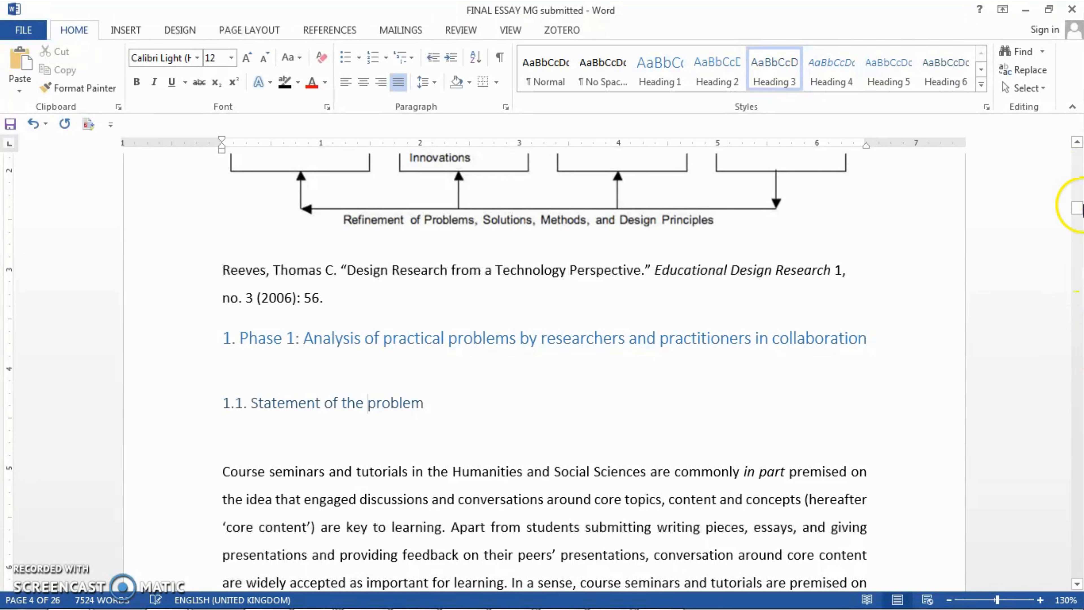
Delete the whole existing table of contents, including its title and all entries down to References.
mouse_move(1080, 212)
left_mouse_down()
mouse_move(1080, 223)
mouse_move(1080, 174)
left_mouse_up()
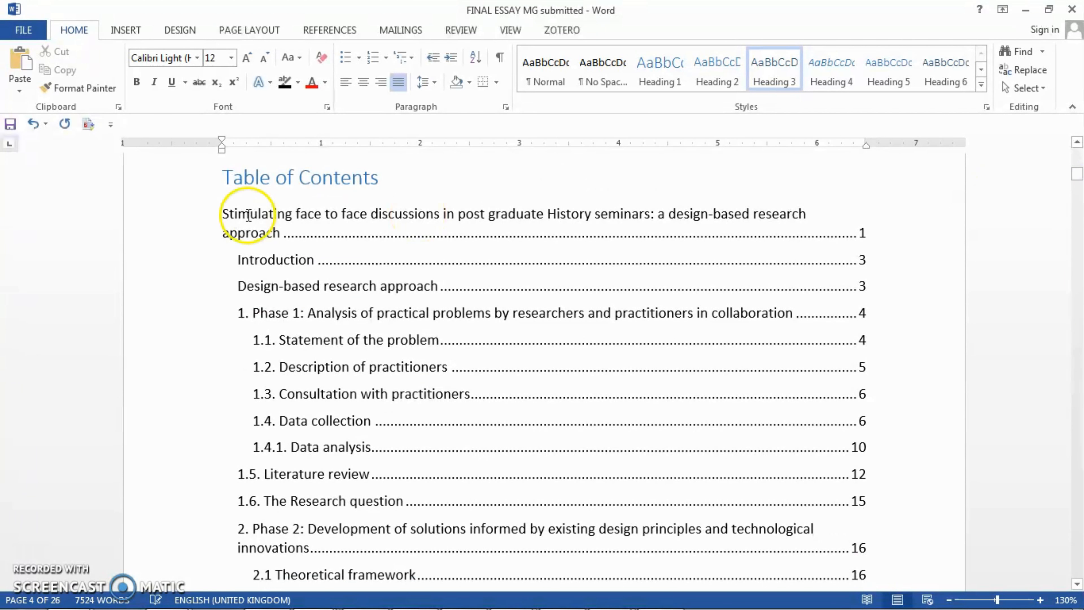
left_click(233, 200)
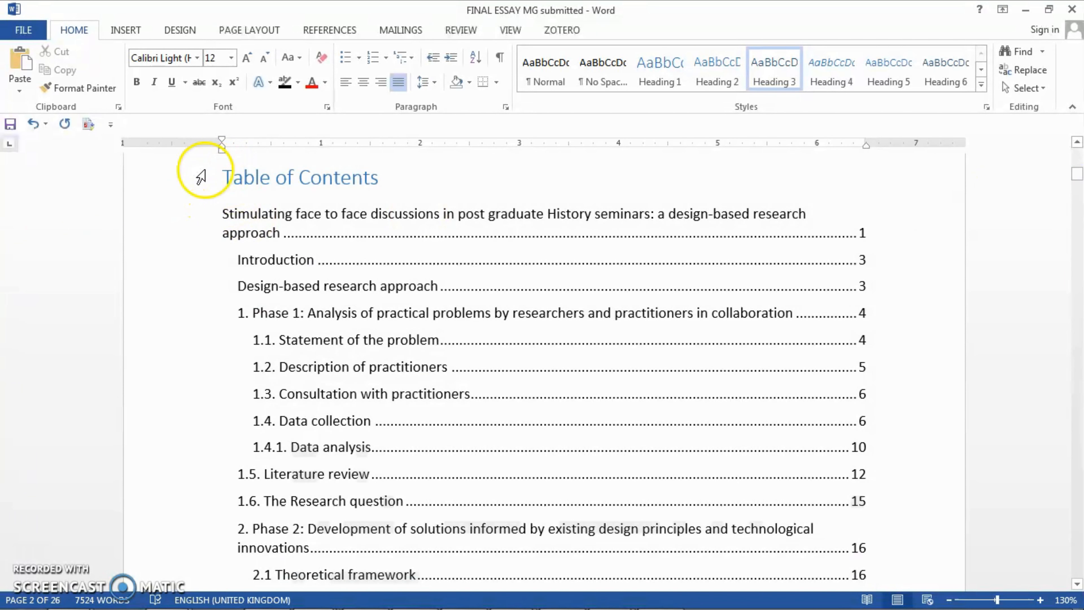
left_click_drag(210, 166, 849, 469)
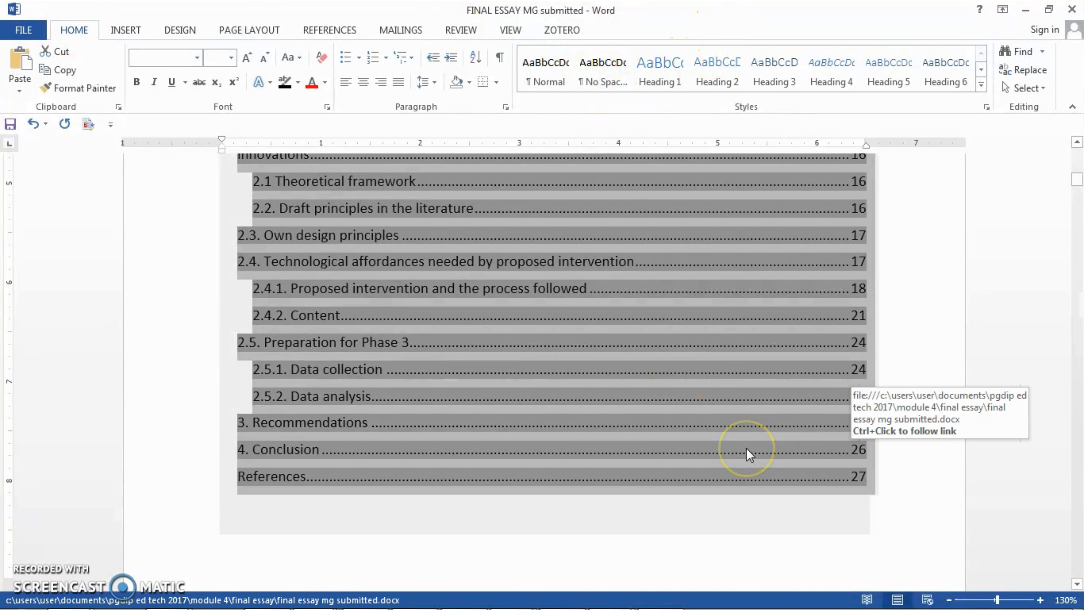
key("Delete")
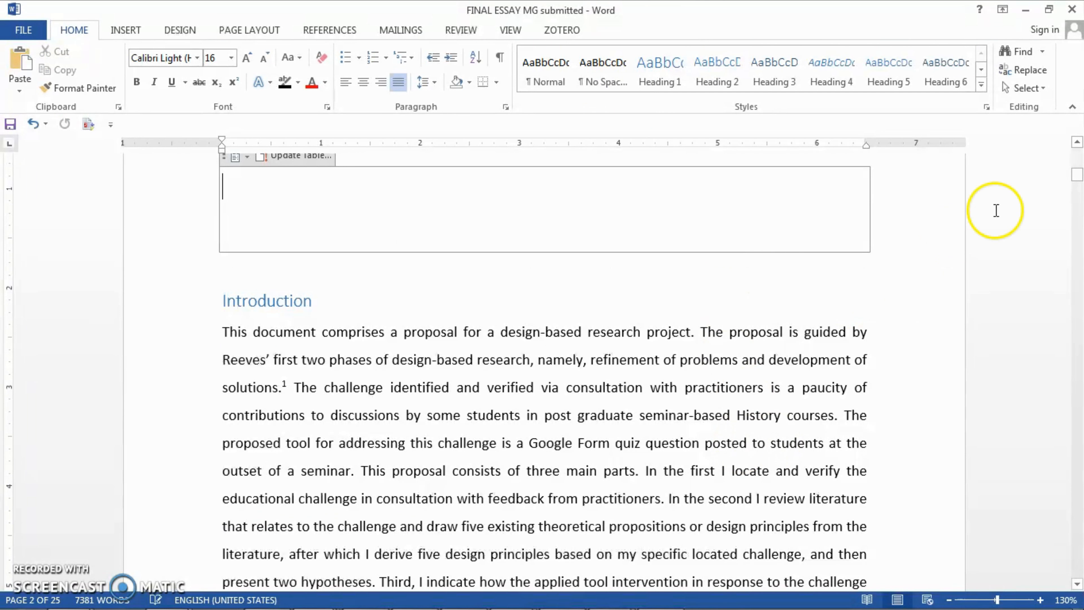
left_click_drag(1078, 174, 1076, 173)
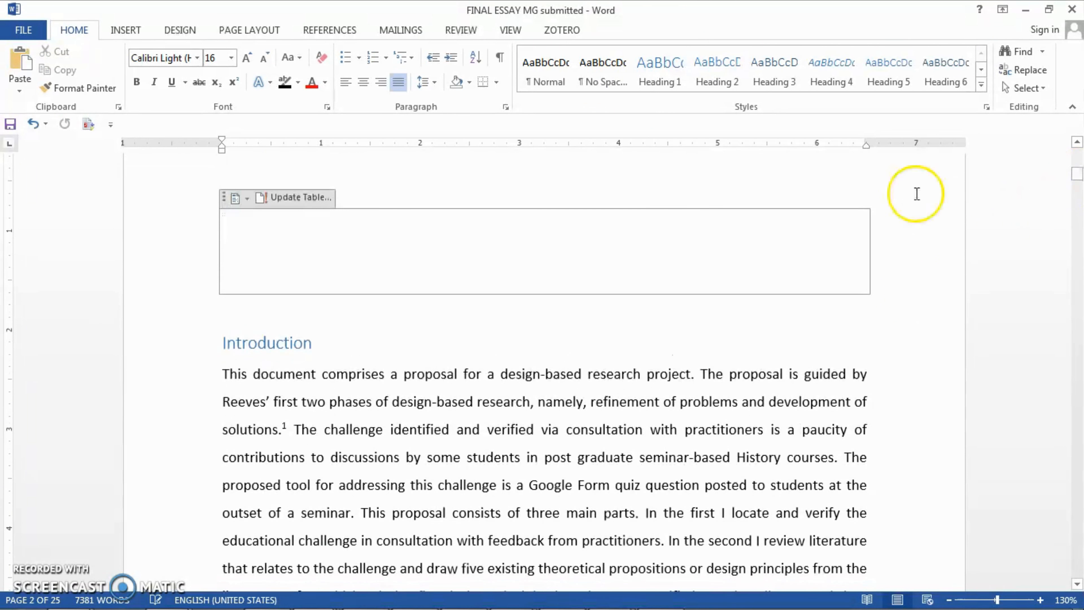
right_click(354, 202)
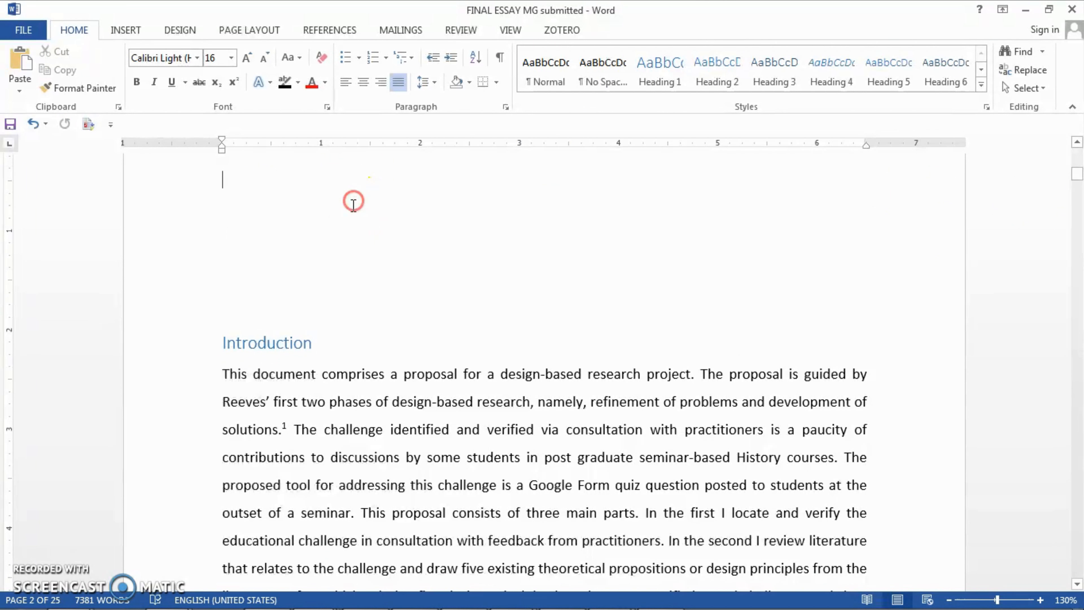
left_click(324, 219)
left_click(276, 221)
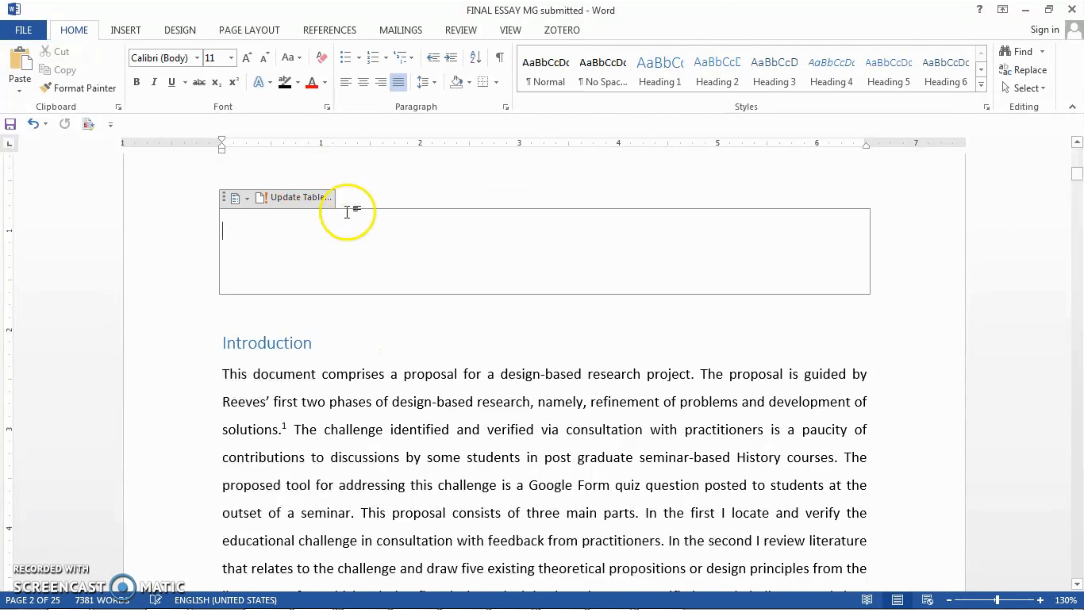
left_click(592, 208)
right_click(592, 208)
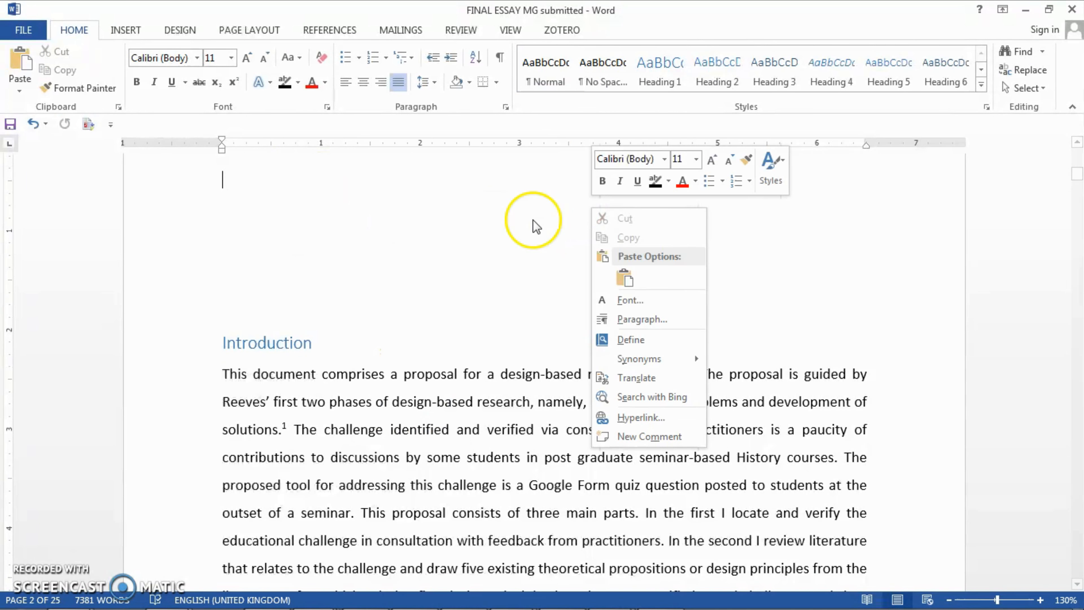
Check which heading style is applied to the Introduction heading.
left_click(459, 205)
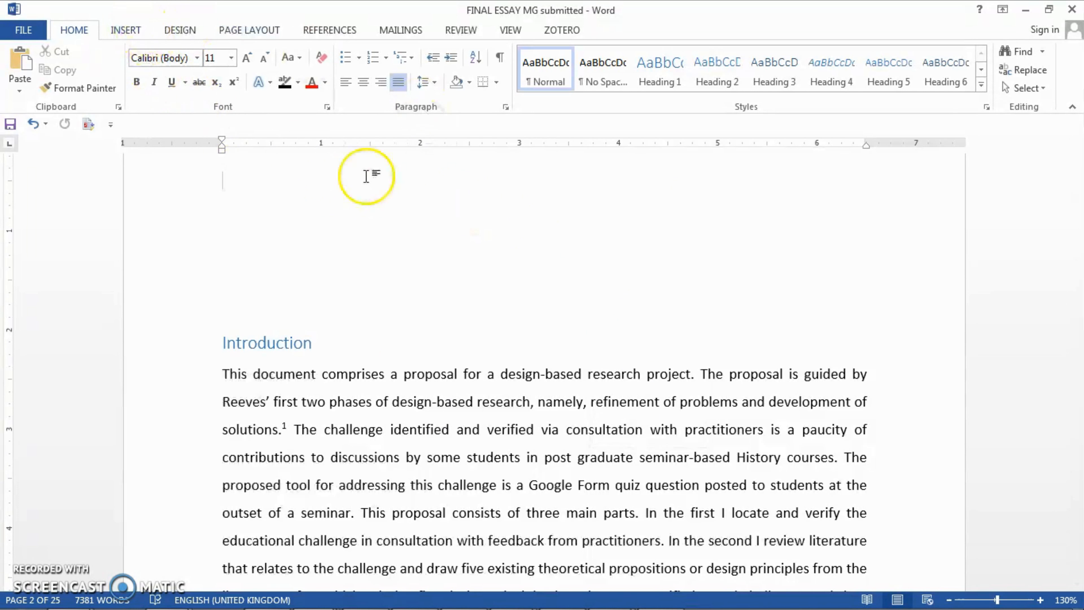
left_click(286, 193)
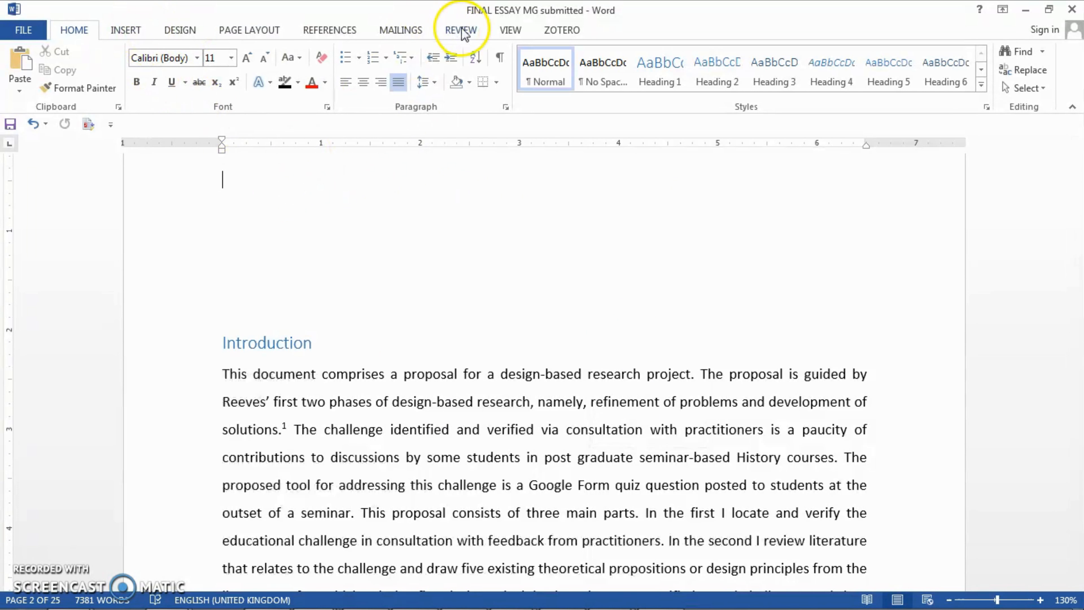
left_click(330, 29)
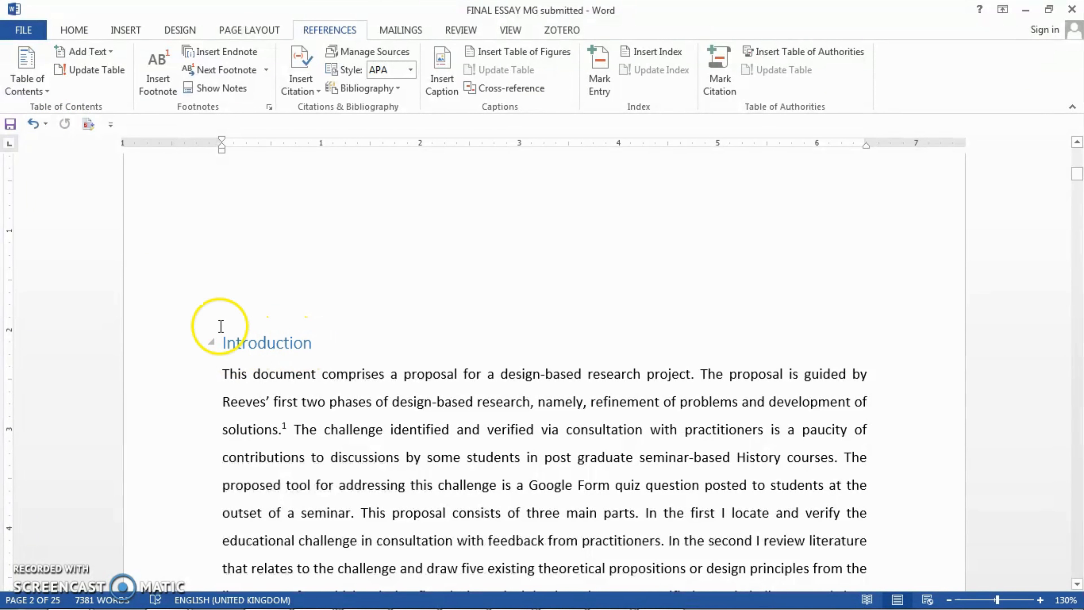
left_click(75, 31)
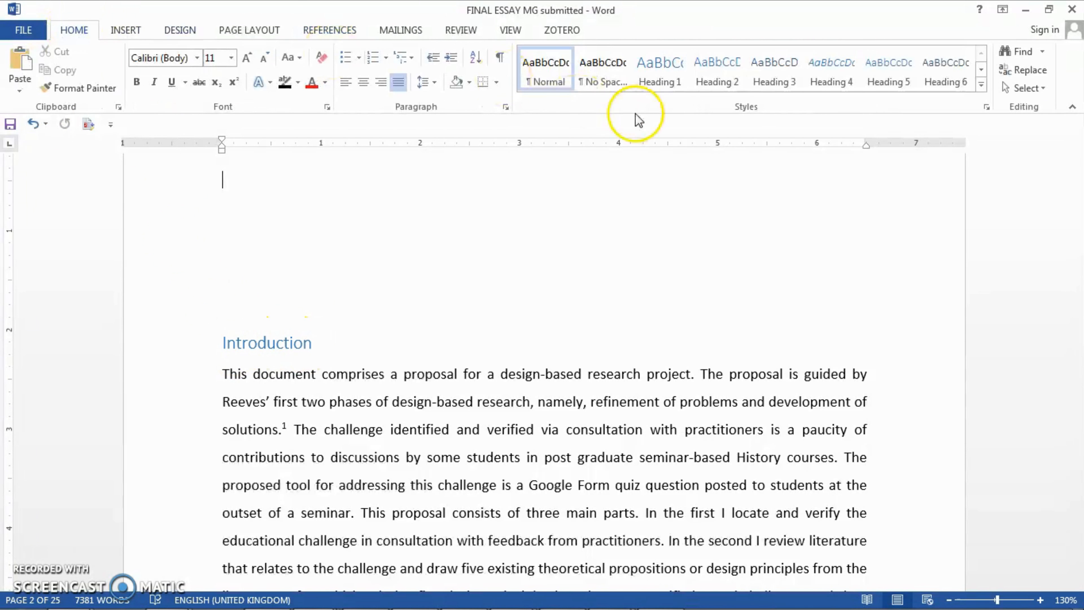
left_click(269, 341)
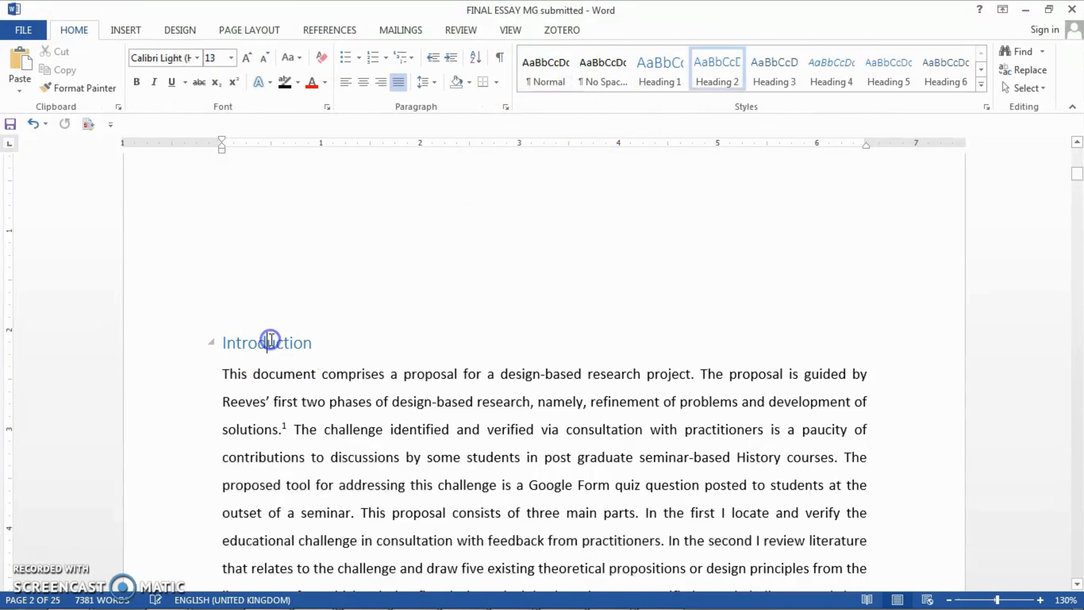
left_click(659, 72)
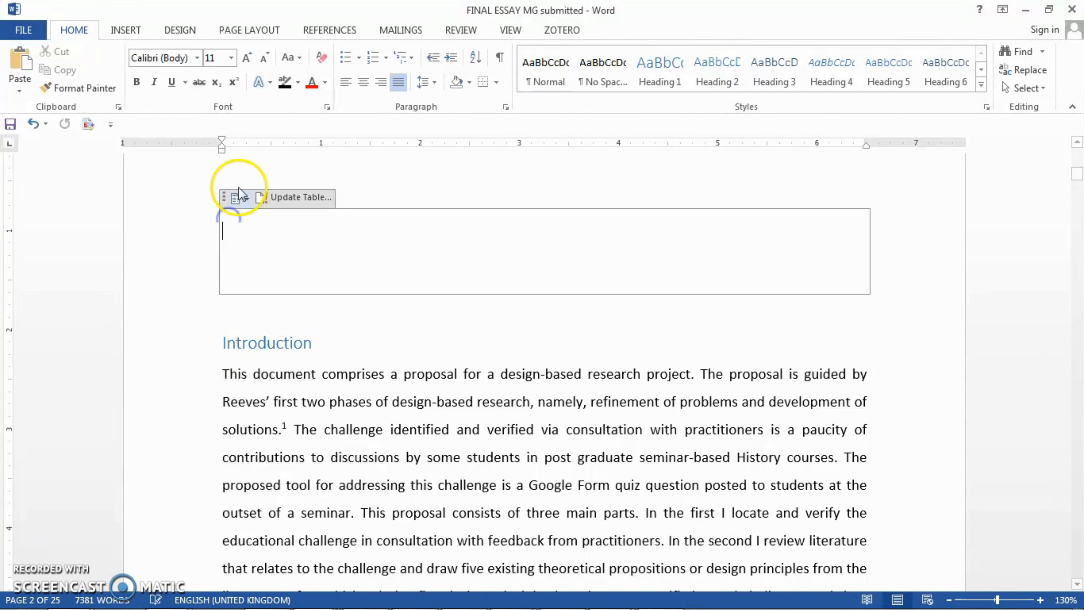
Insert an Automatic Table 2 table of contents in the blank space above the Introduction heading.
left_click(237, 170)
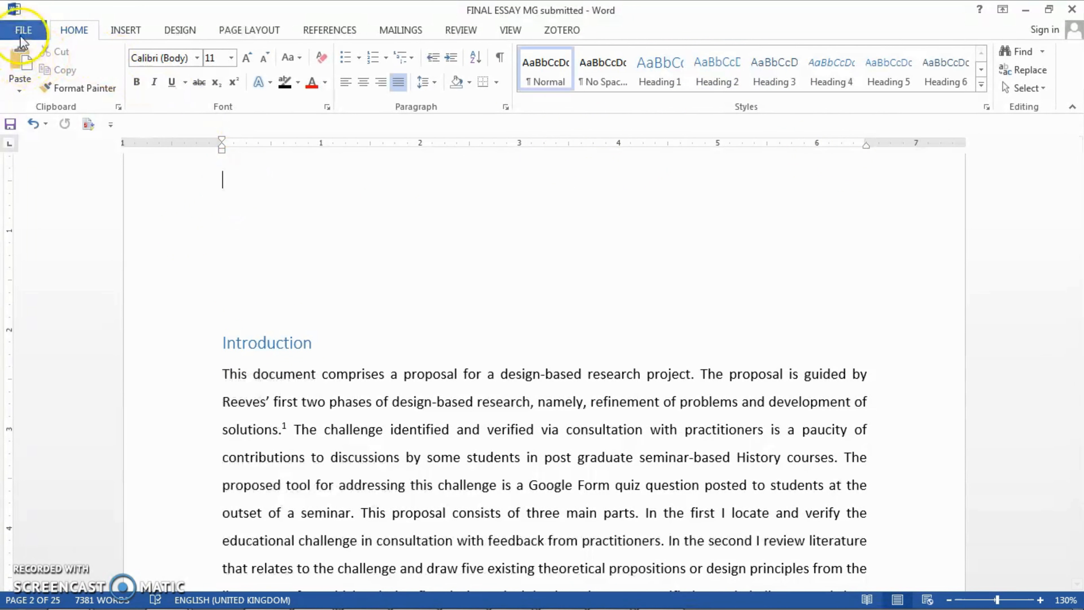
left_click(331, 30)
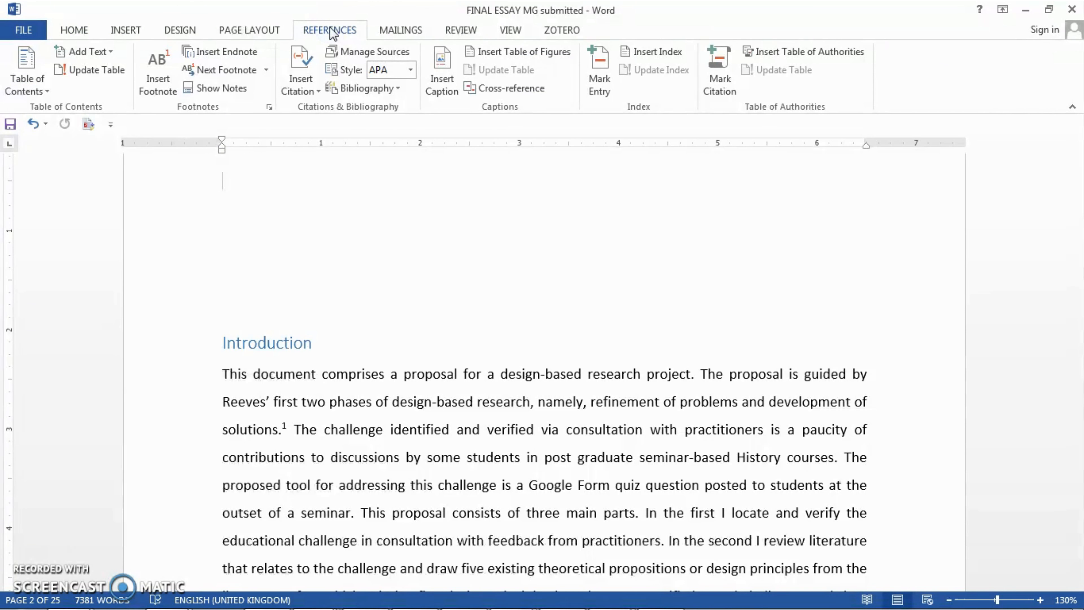
left_click(46, 91)
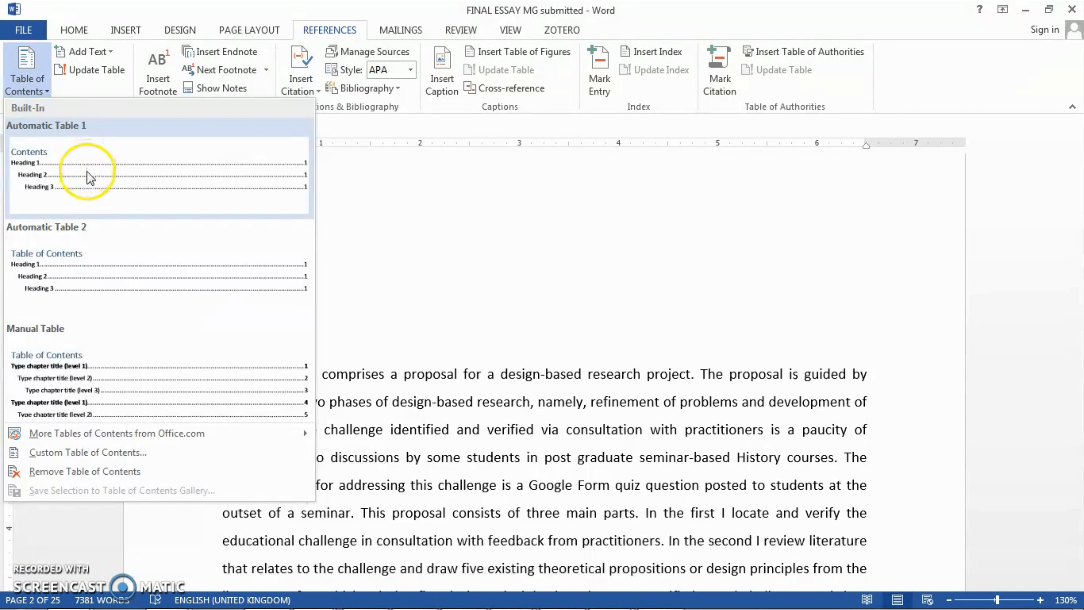
left_click(87, 257)
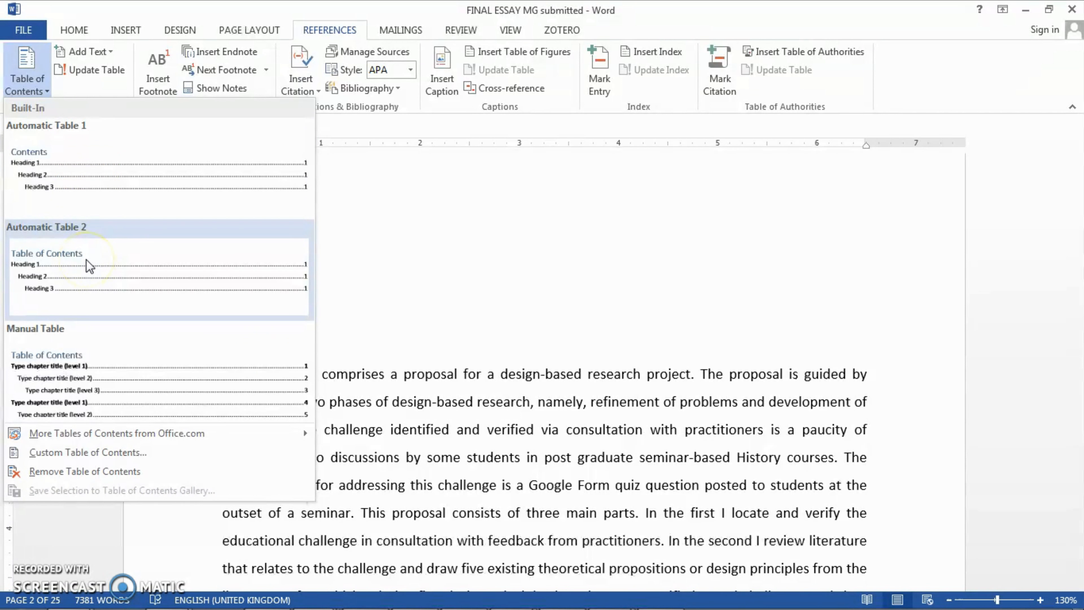
left_click(86, 260)
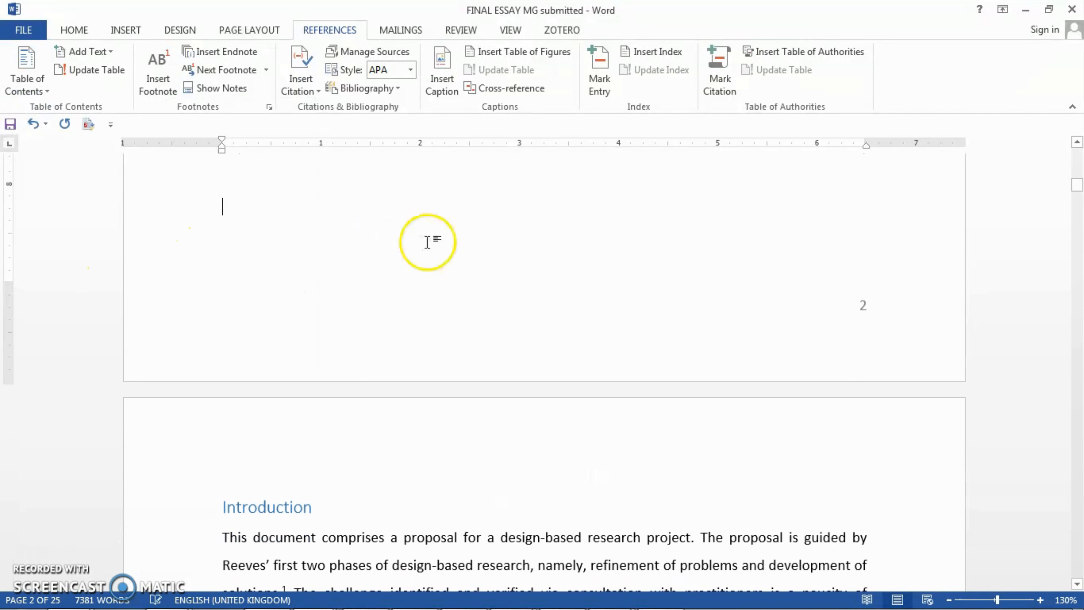
left_click_drag(1080, 184, 1079, 173)
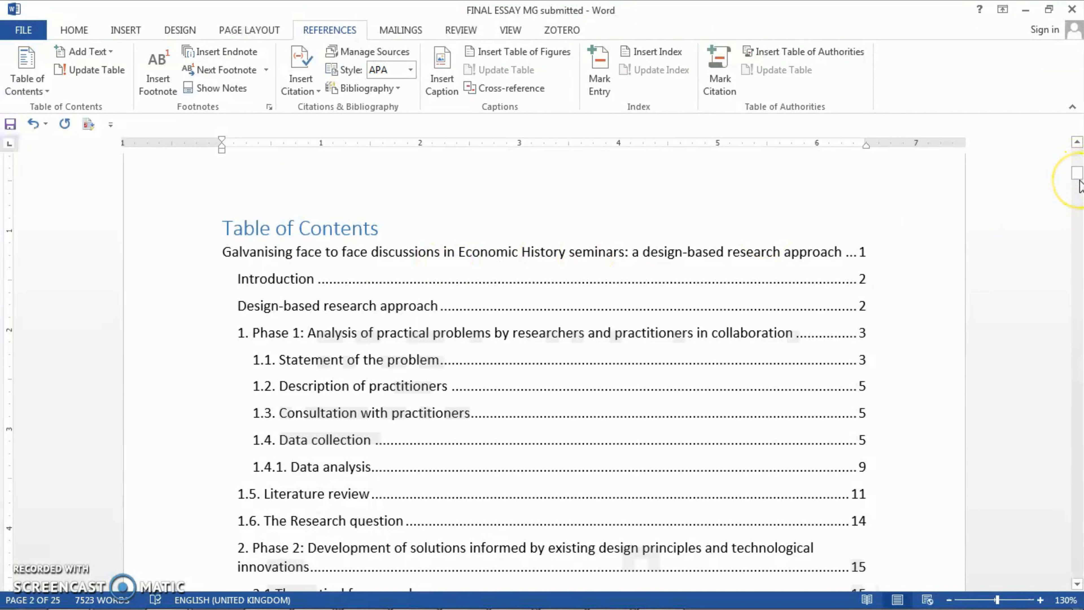
Check which heading style is applied to the essay title on the first page, returning to the table of contents.
left_click_drag(1081, 184, 1078, 151)
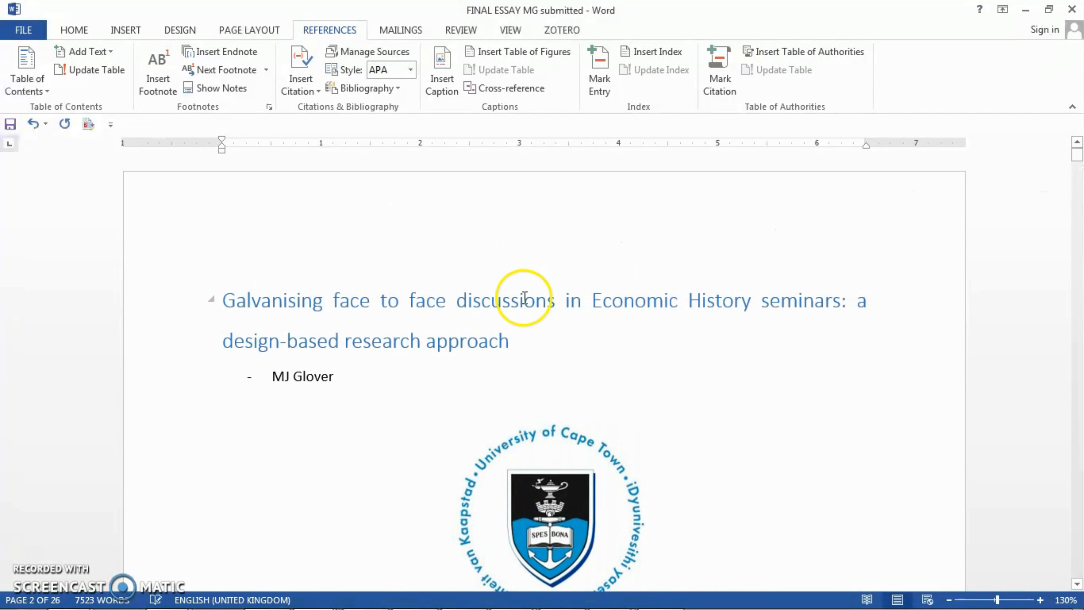
left_click(74, 31)
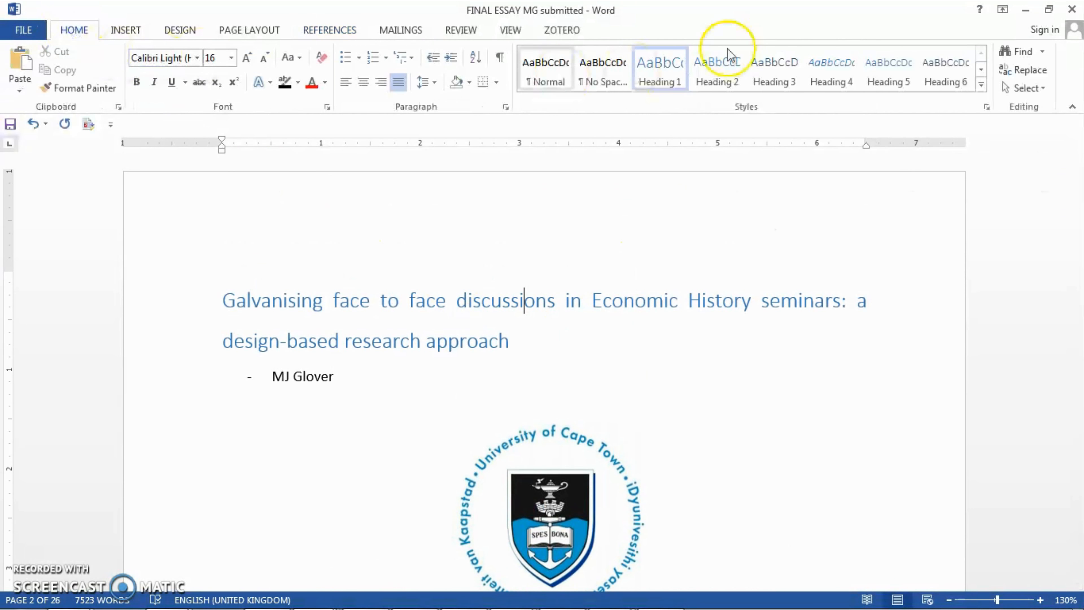
left_click_drag(1076, 167, 1078, 175)
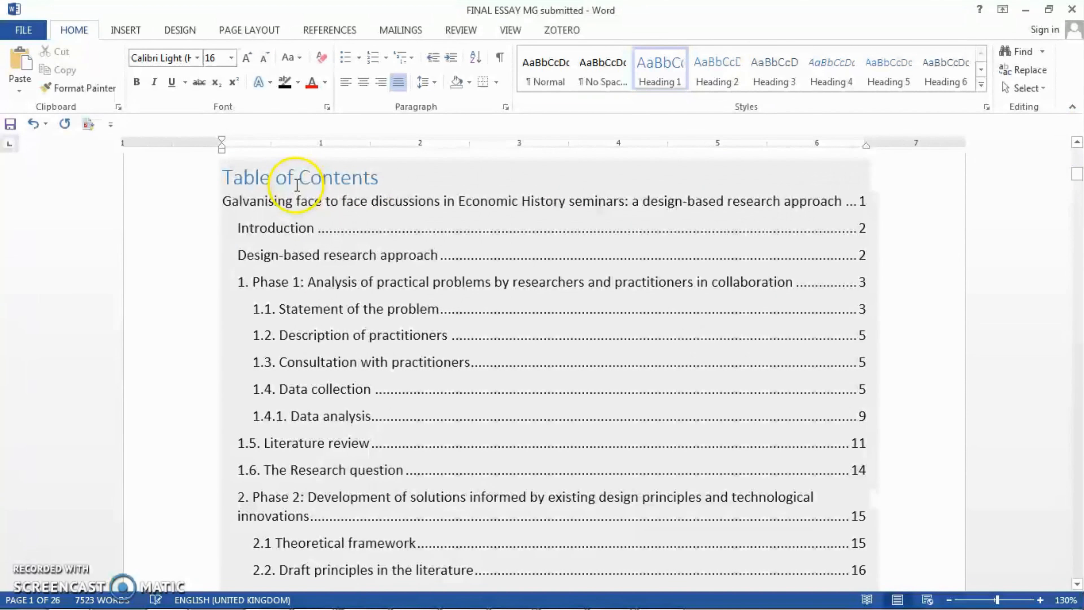
Follow the "1. Phase 1" link in the table of contents and check the heading style of "1.1. Statement of the problem".
left_click(298, 229)
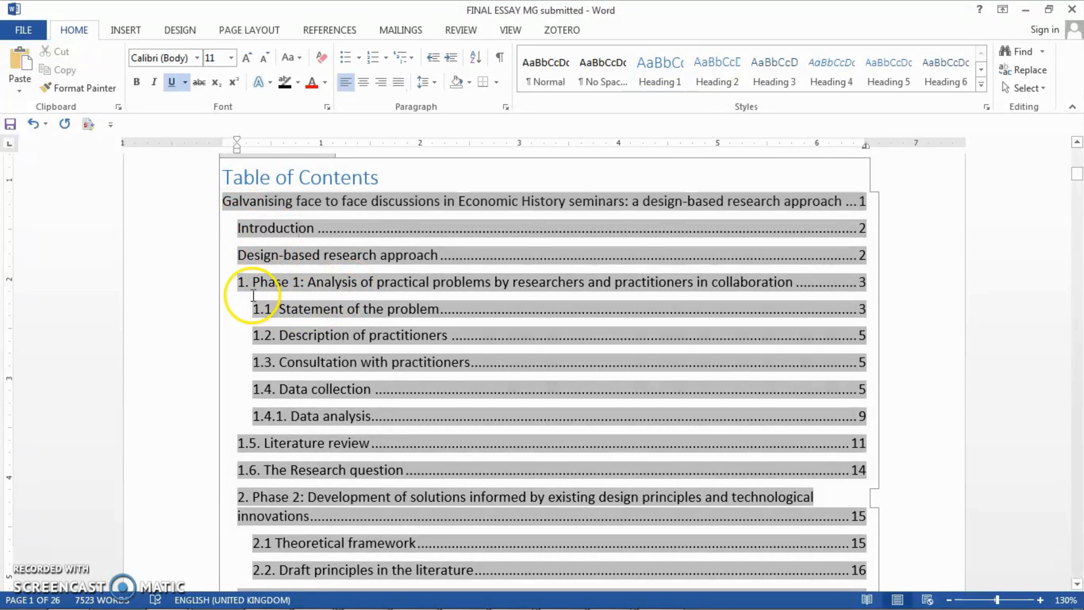
left_click(278, 282)
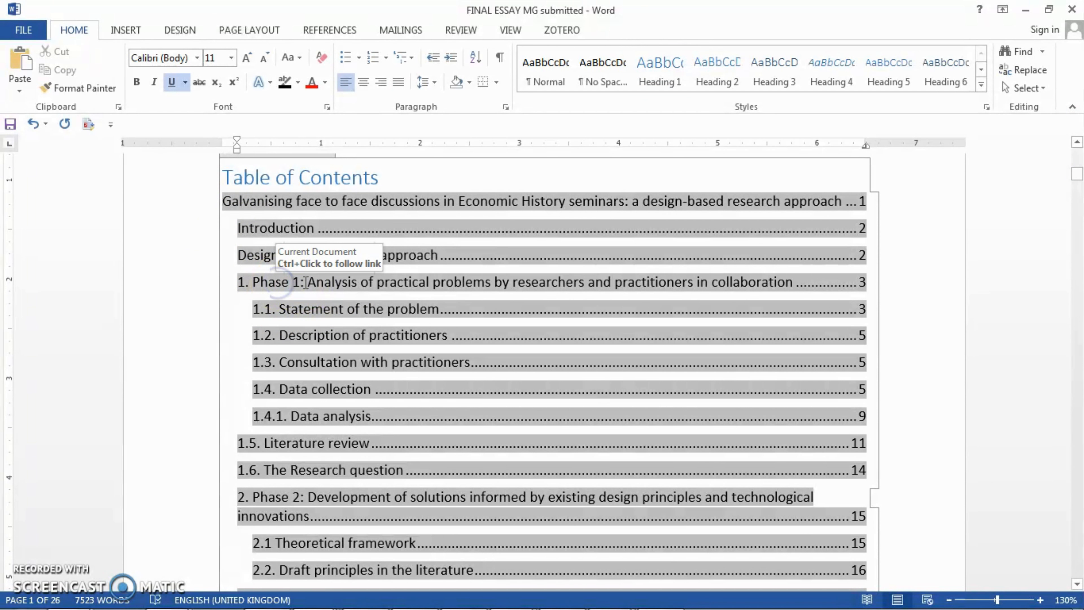
left_click(147, 283)
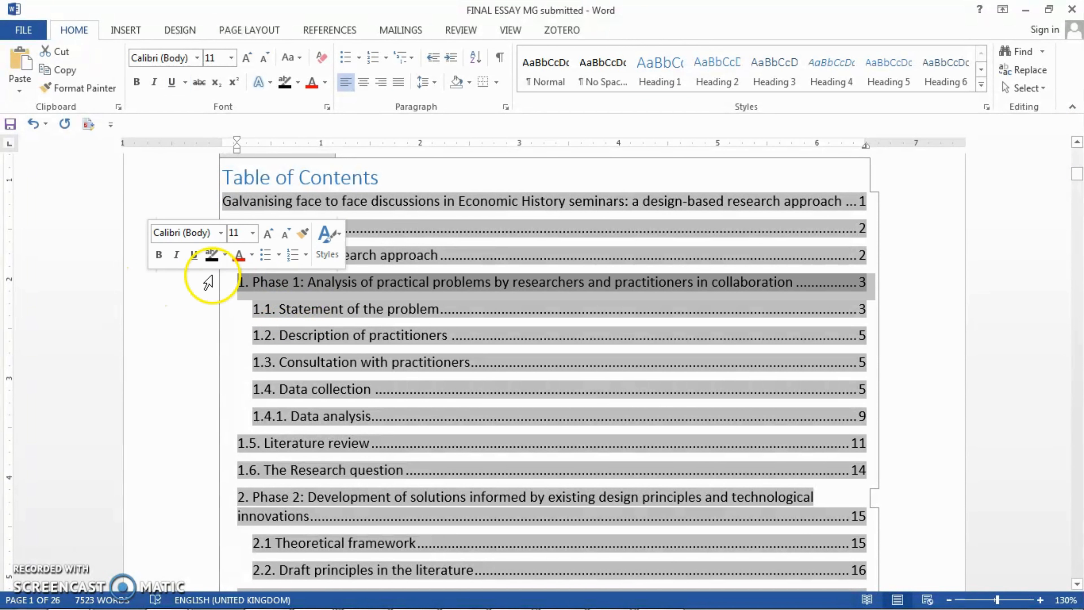
left_click(895, 230)
right_click(943, 242)
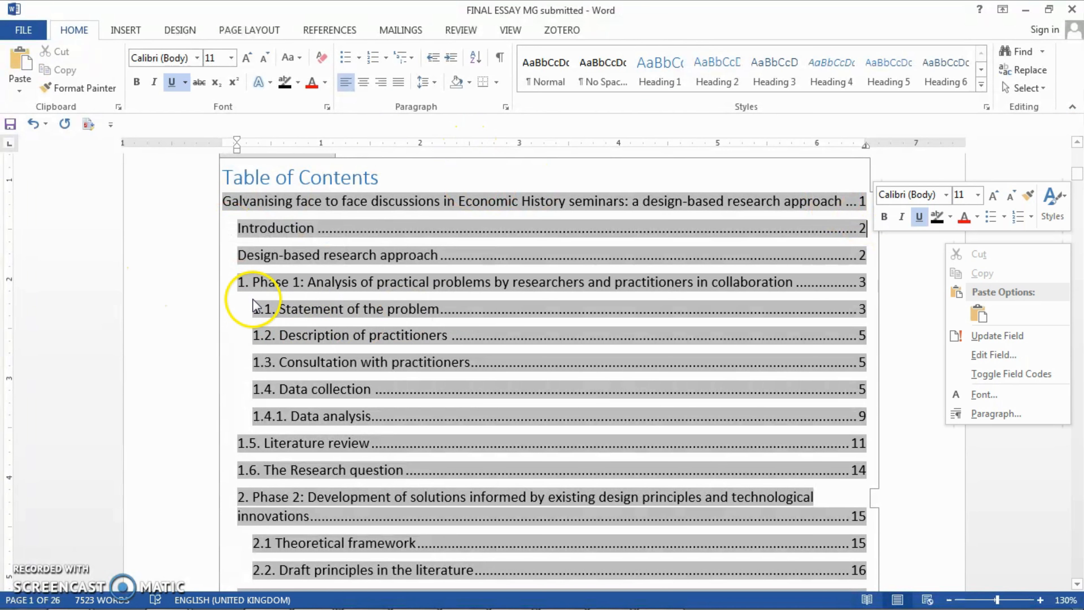
left_click(297, 282)
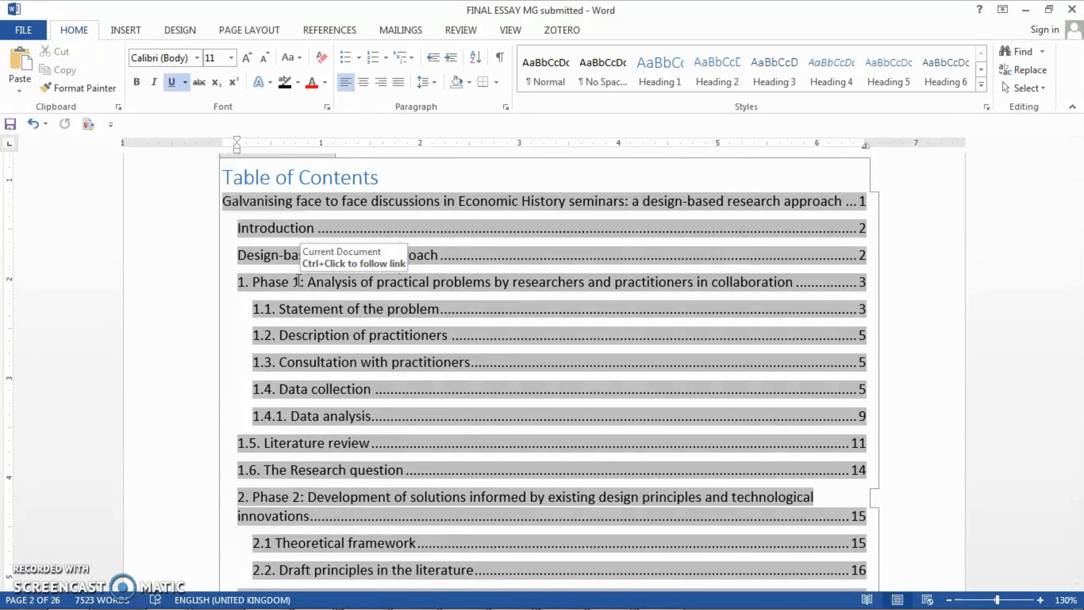
left_click(282, 280)
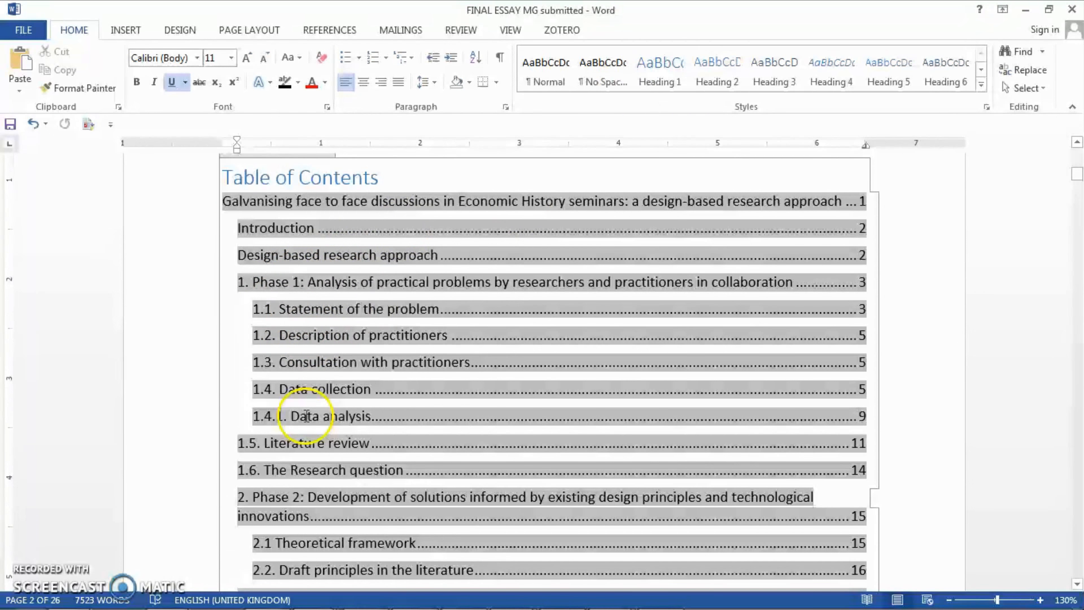
left_click(299, 285, "ctrl")
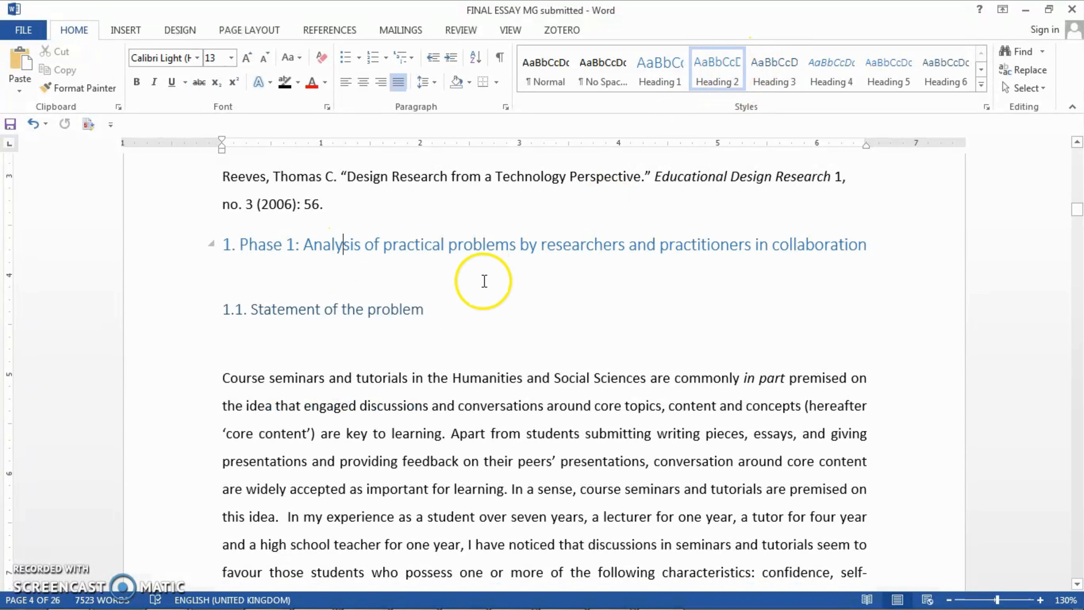
left_click(393, 312)
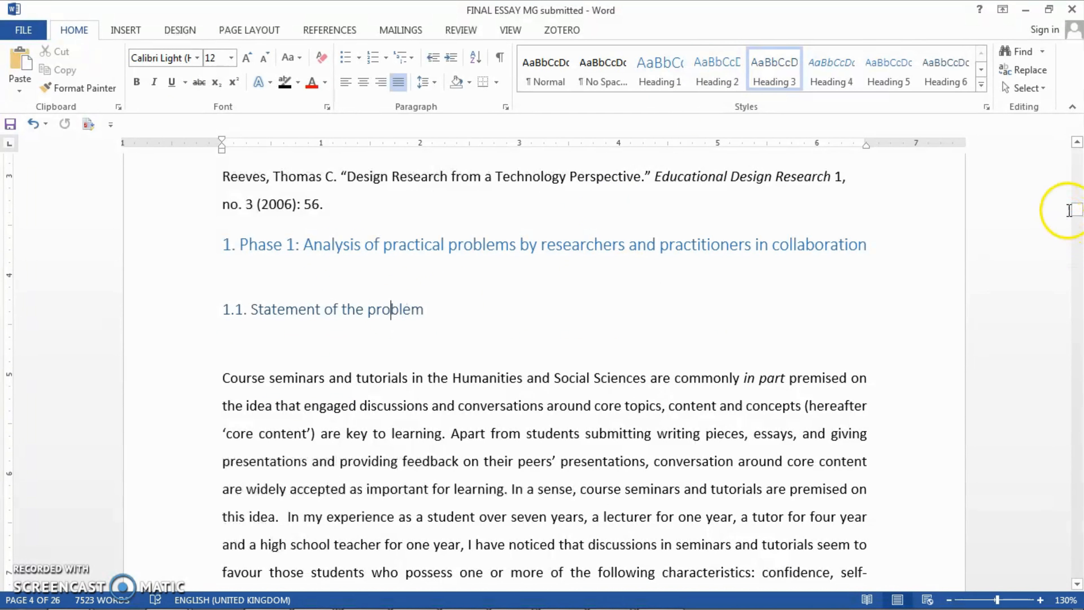
Left-align the Introduction body paragraph and set its line spacing to 1.0.
left_click_drag(1075, 211, 1078, 148)
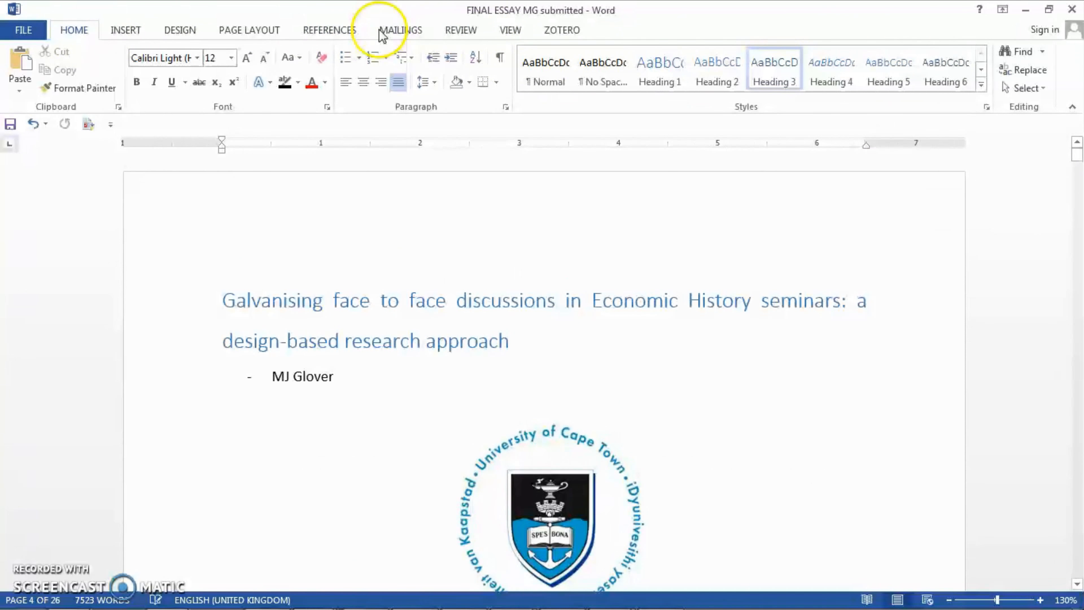
left_click(335, 33)
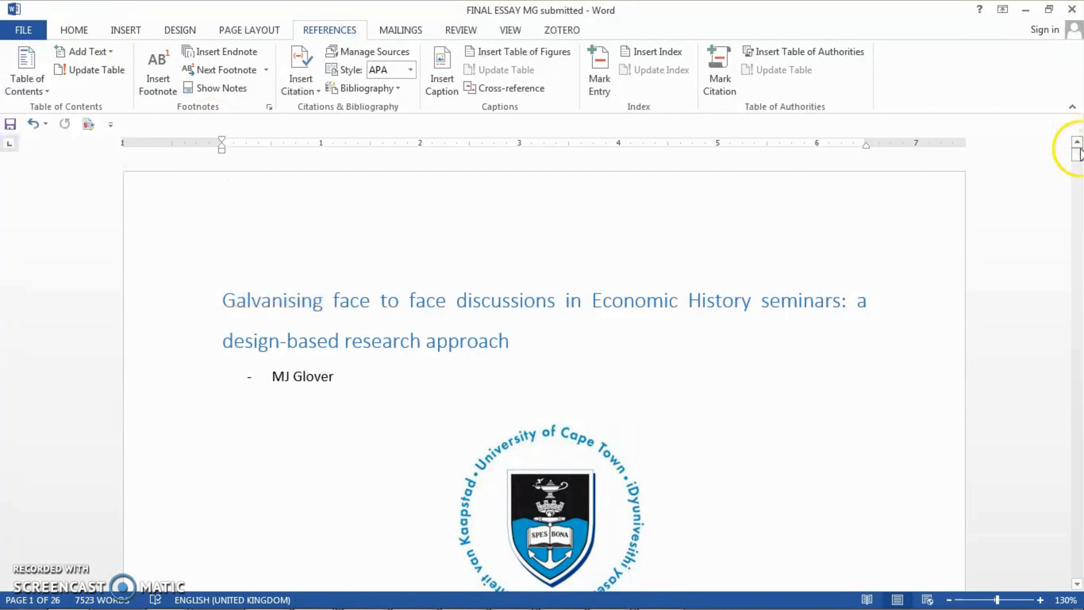
left_click_drag(1078, 151, 1074, 189)
left_click_drag(551, 572, 200, 270)
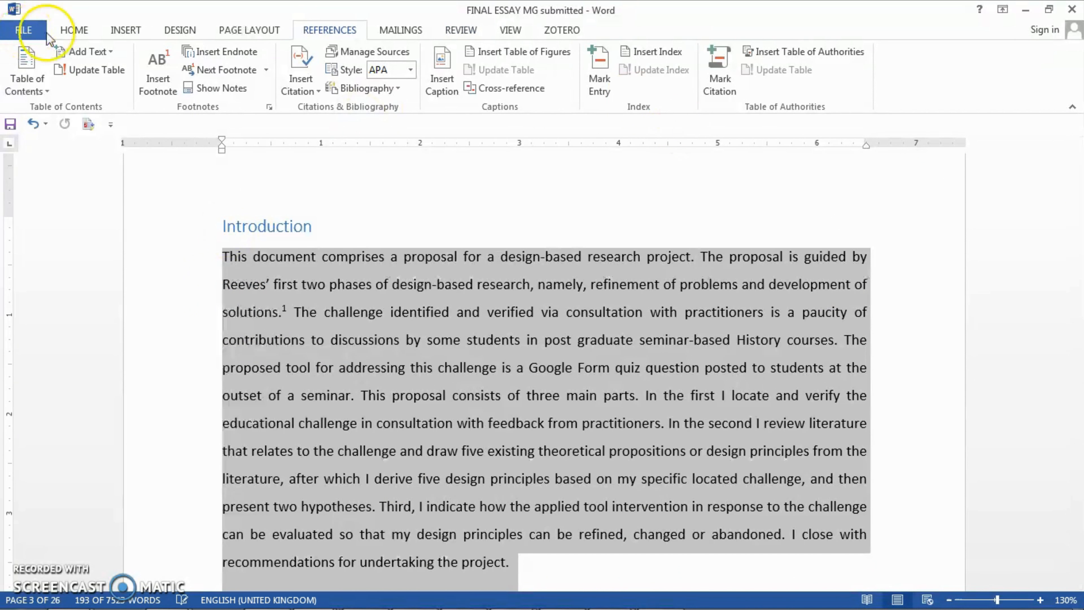
left_click(74, 30)
left_click(399, 82)
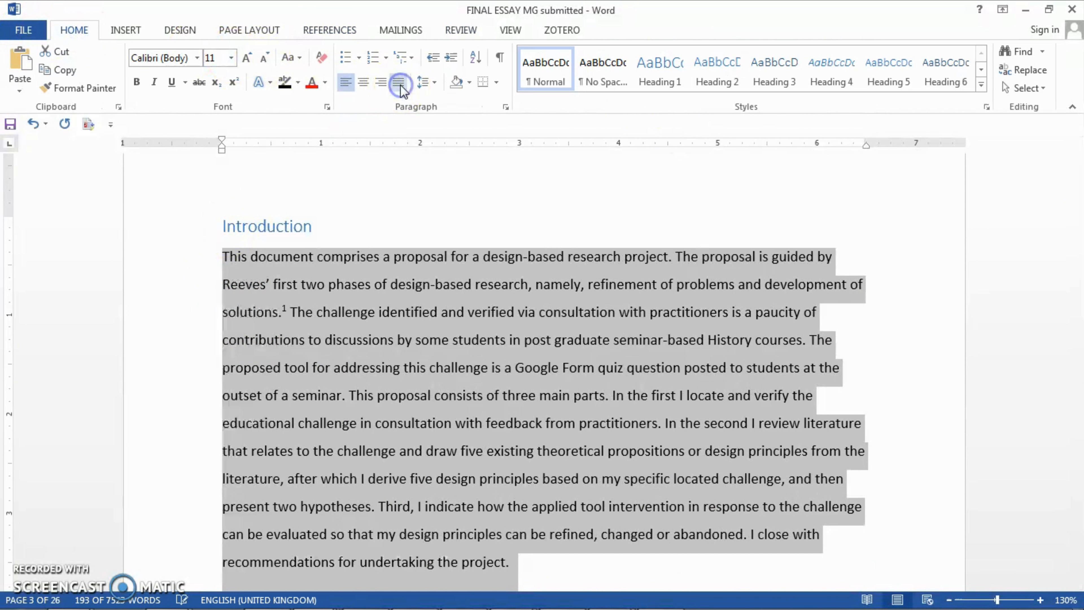
left_click(439, 82)
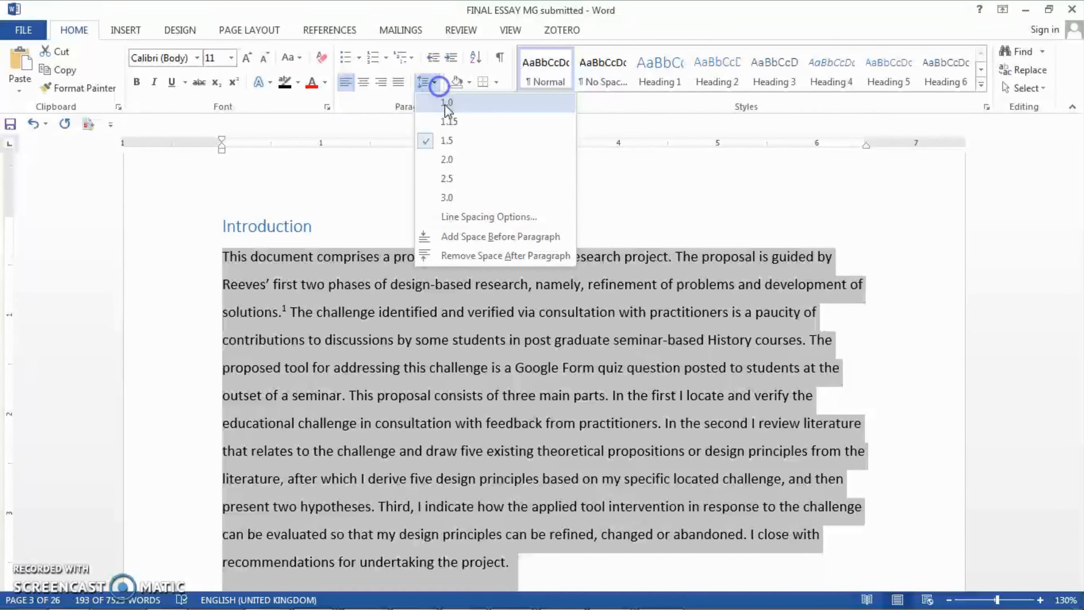
left_click(450, 102)
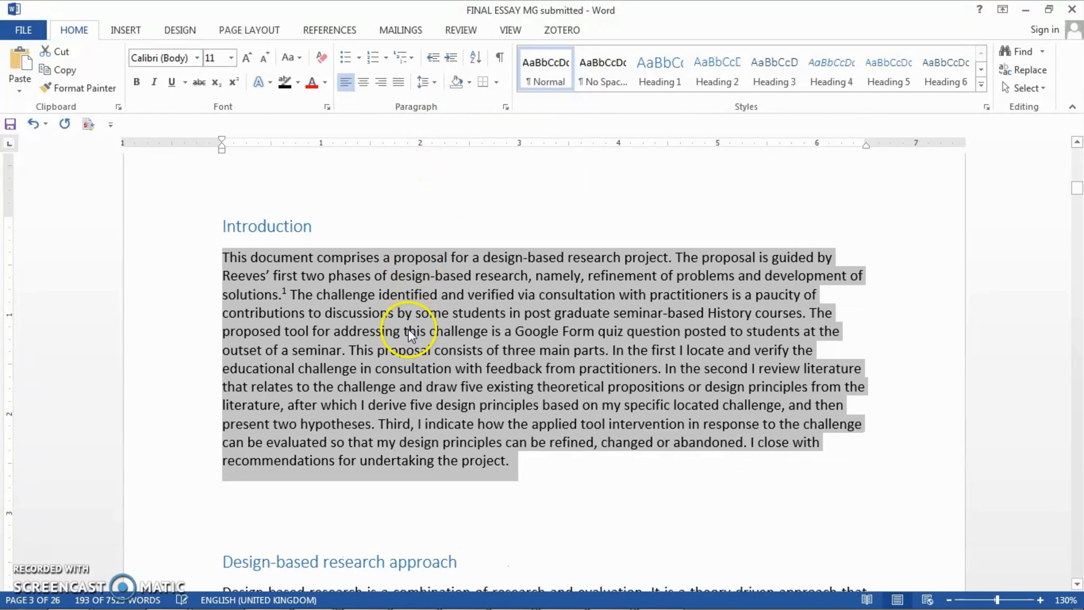
Justify the Introduction body paragraph and set its line spacing to 1.5.
left_click(398, 85)
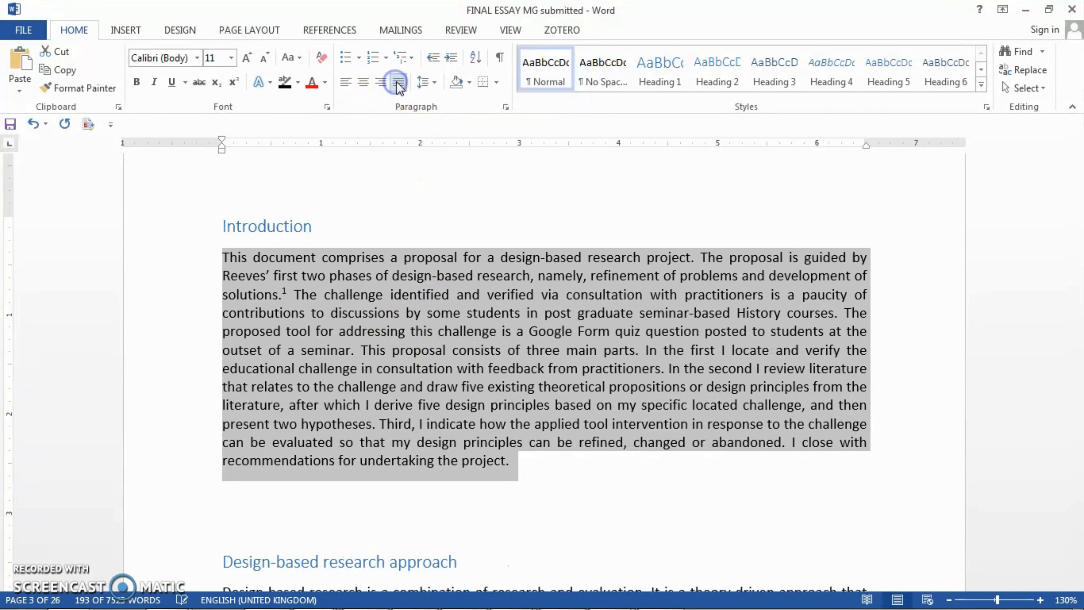
left_click(434, 82)
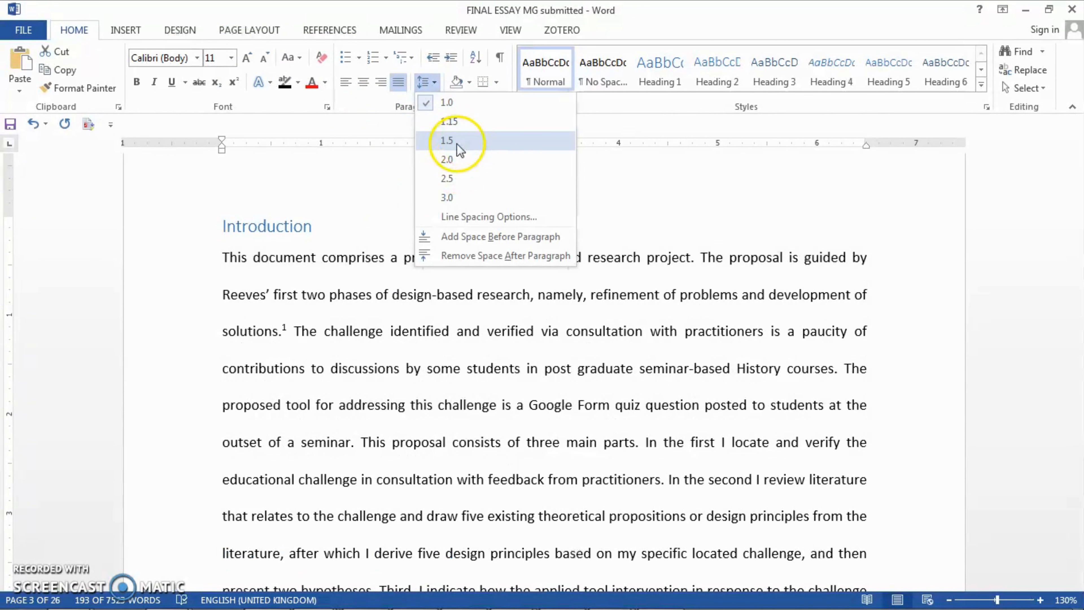
left_click(457, 144)
triple_click(849, 240)
left_click(671, 375)
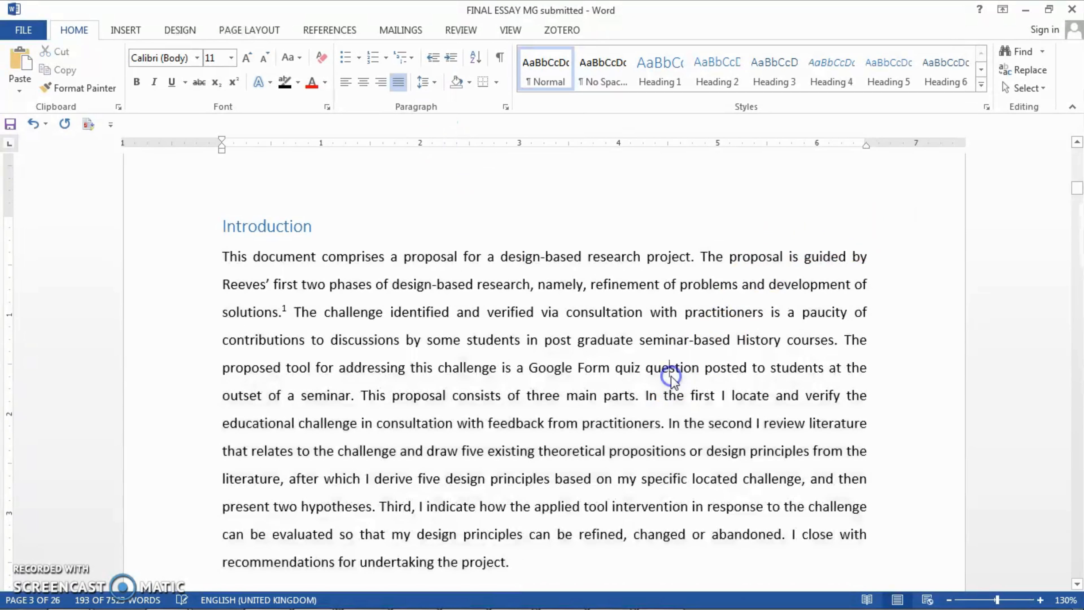